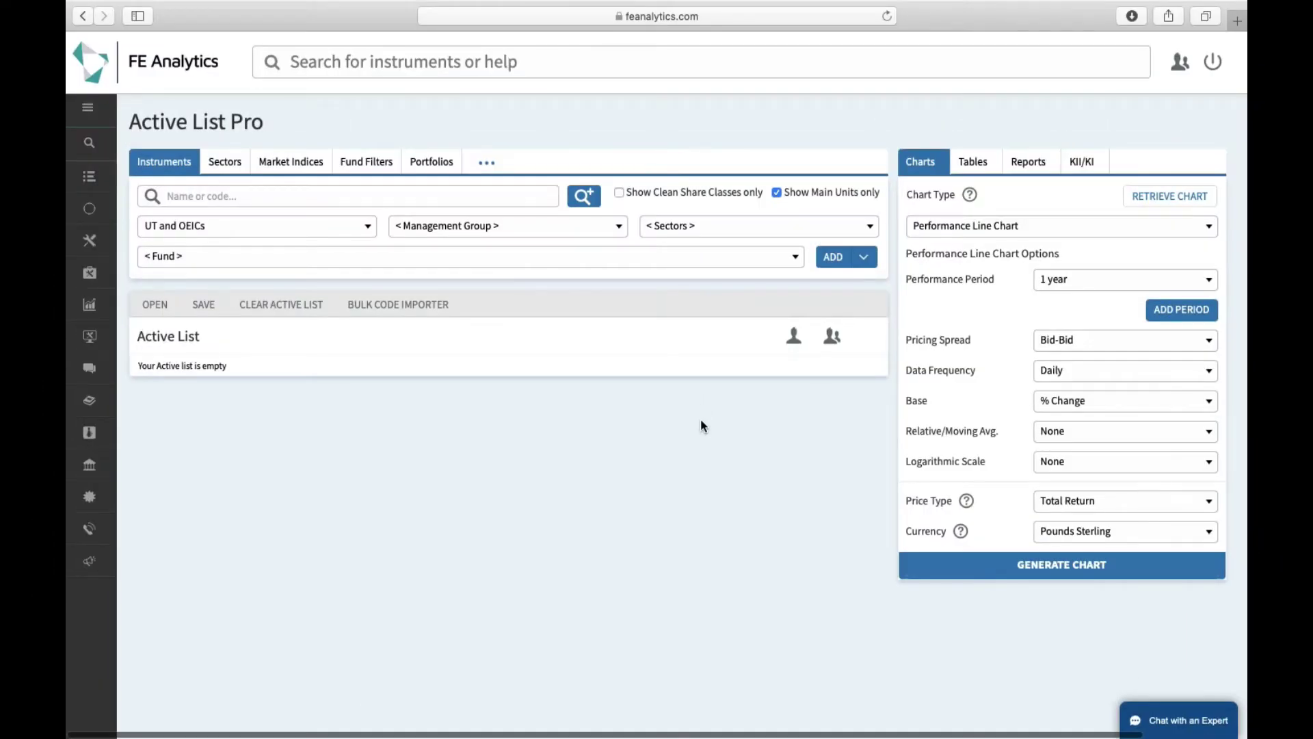
Switch Active List Pro to its Portfolios section
{"action": "left_click", "coordinate": [428, 169]}
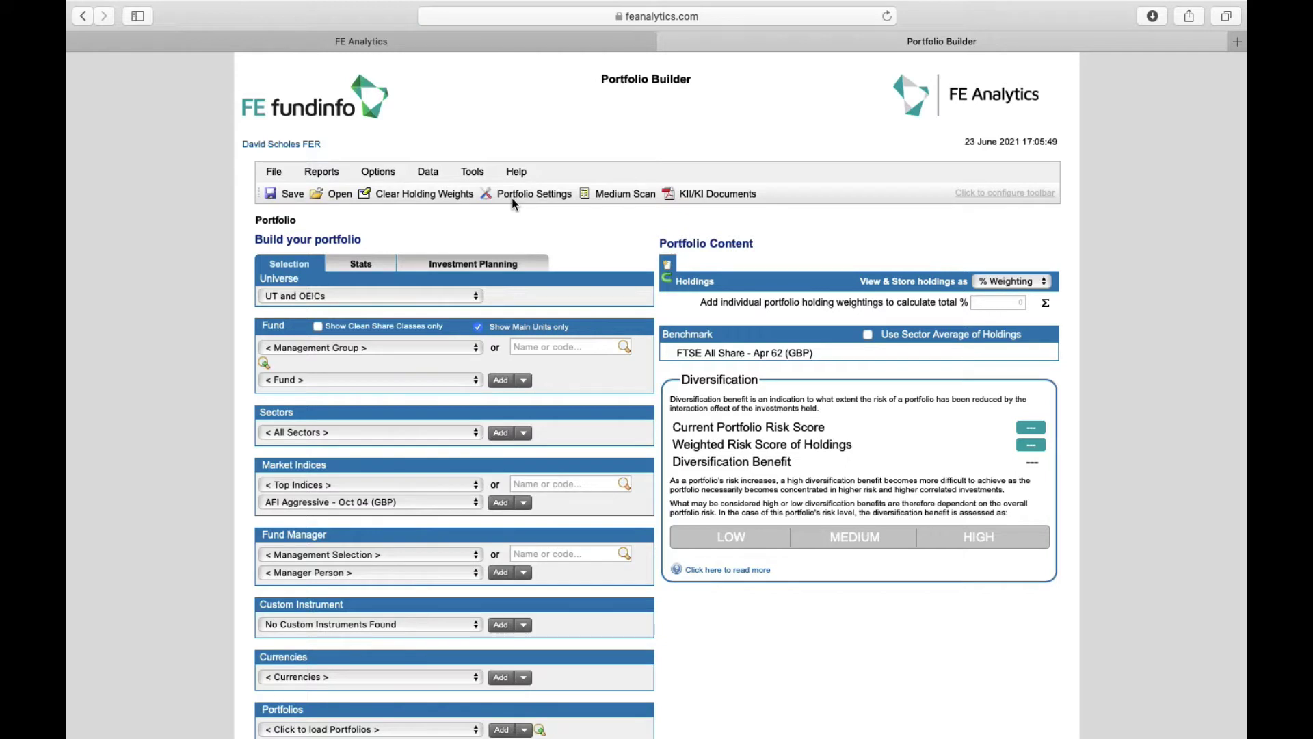
From Allianz Global Invtrs GmbH(UK), add China A-Shares Equity, European Equity Income and RiskMaster Conservative Multi Asset
{"action": "scroll", "coordinate": [473, 362], "scroll_direction": "down", "scroll_amount": 1}
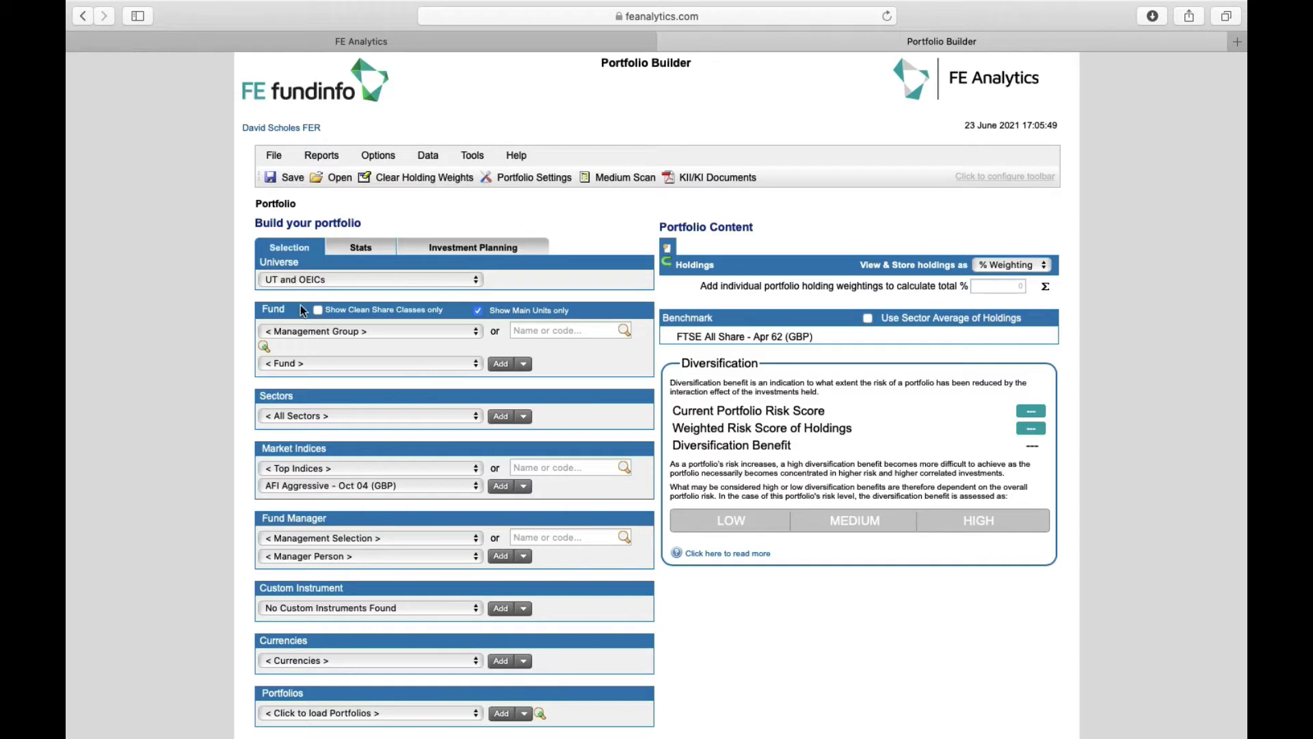
{"action": "left_click", "coordinate": [323, 334]}
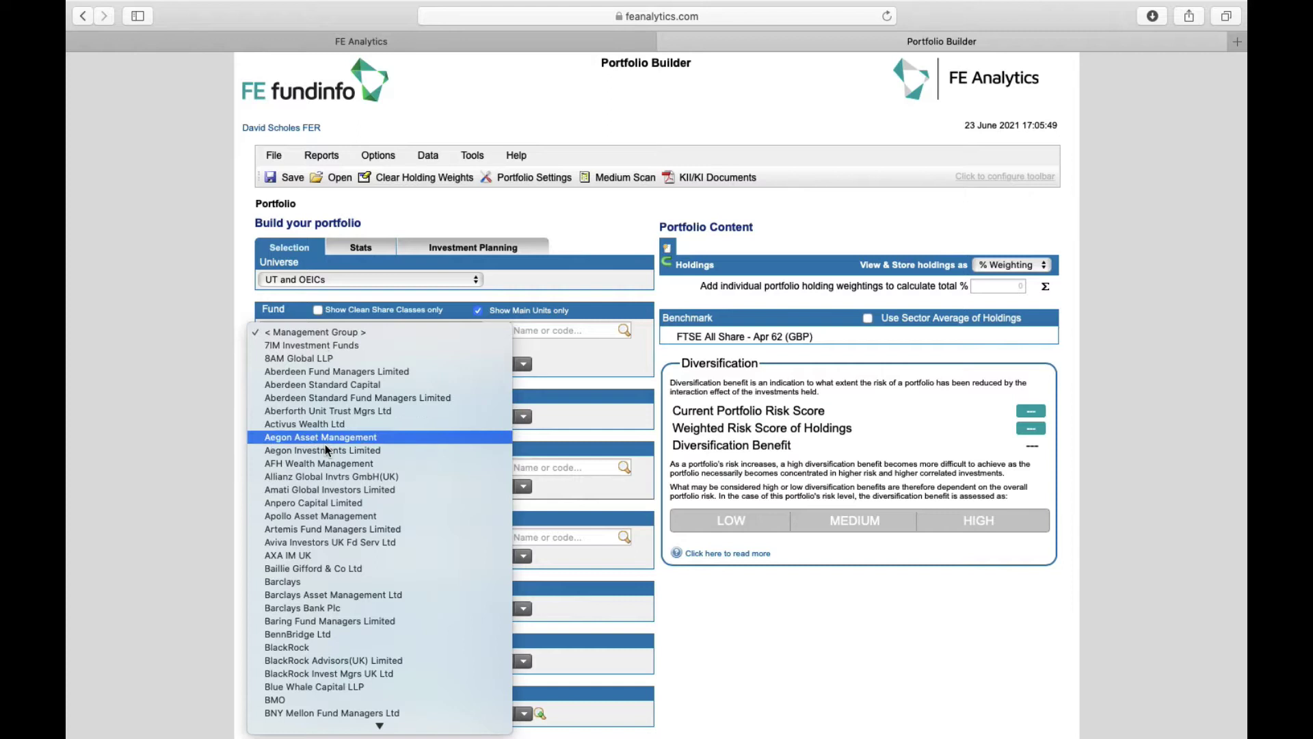
{"action": "left_click", "coordinate": [329, 477]}
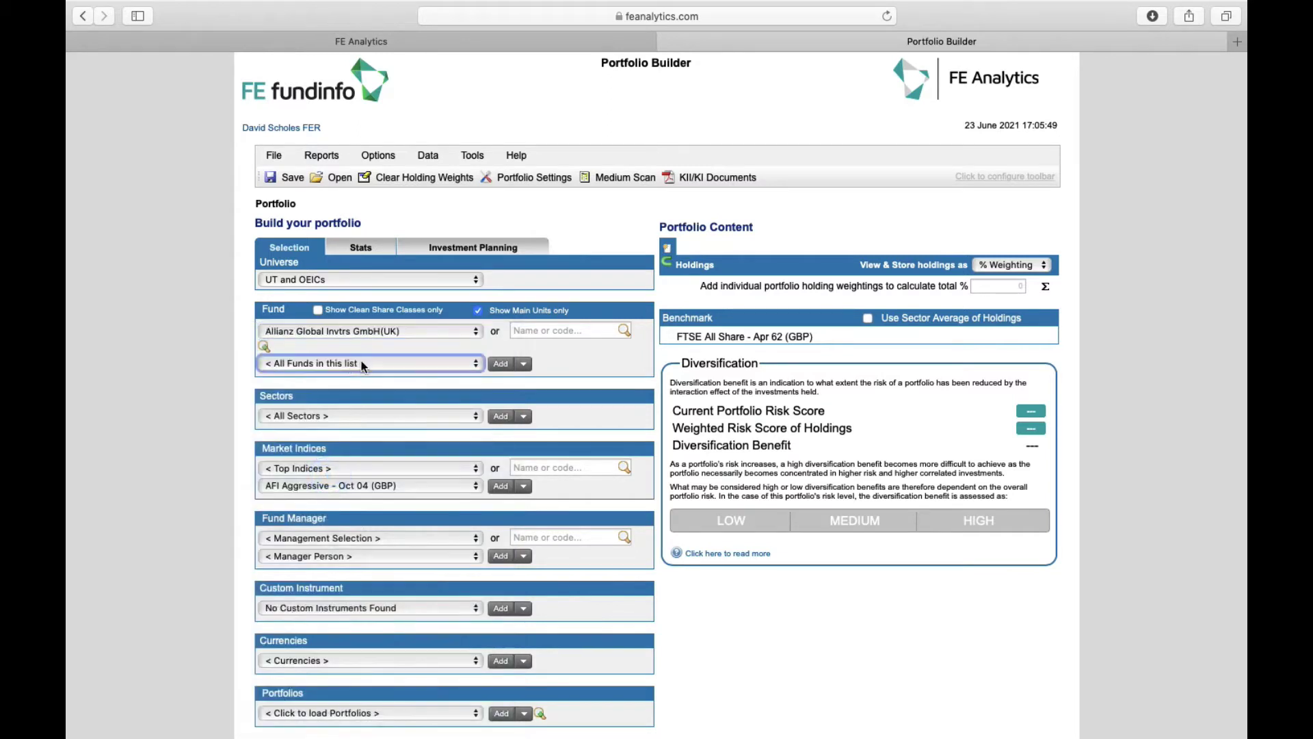
{"action": "left_click", "coordinate": [342, 363]}
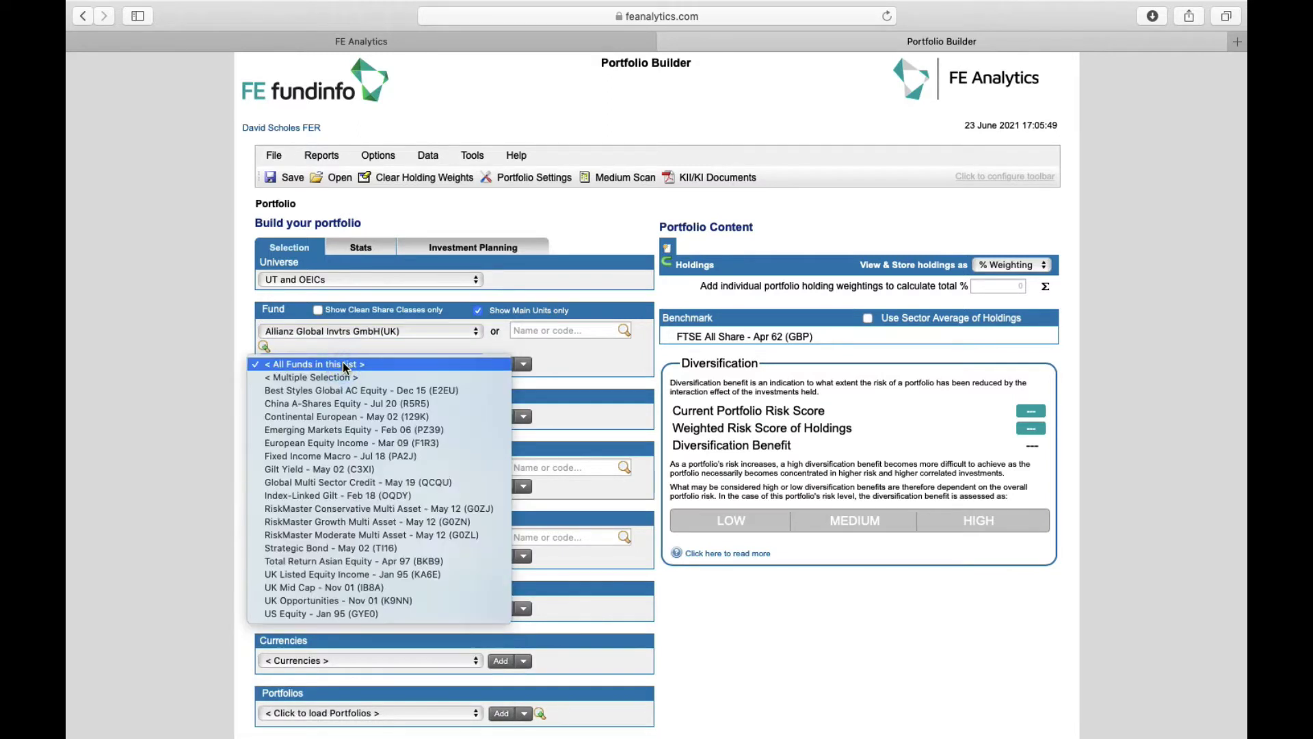
{"action": "left_click", "coordinate": [351, 402]}
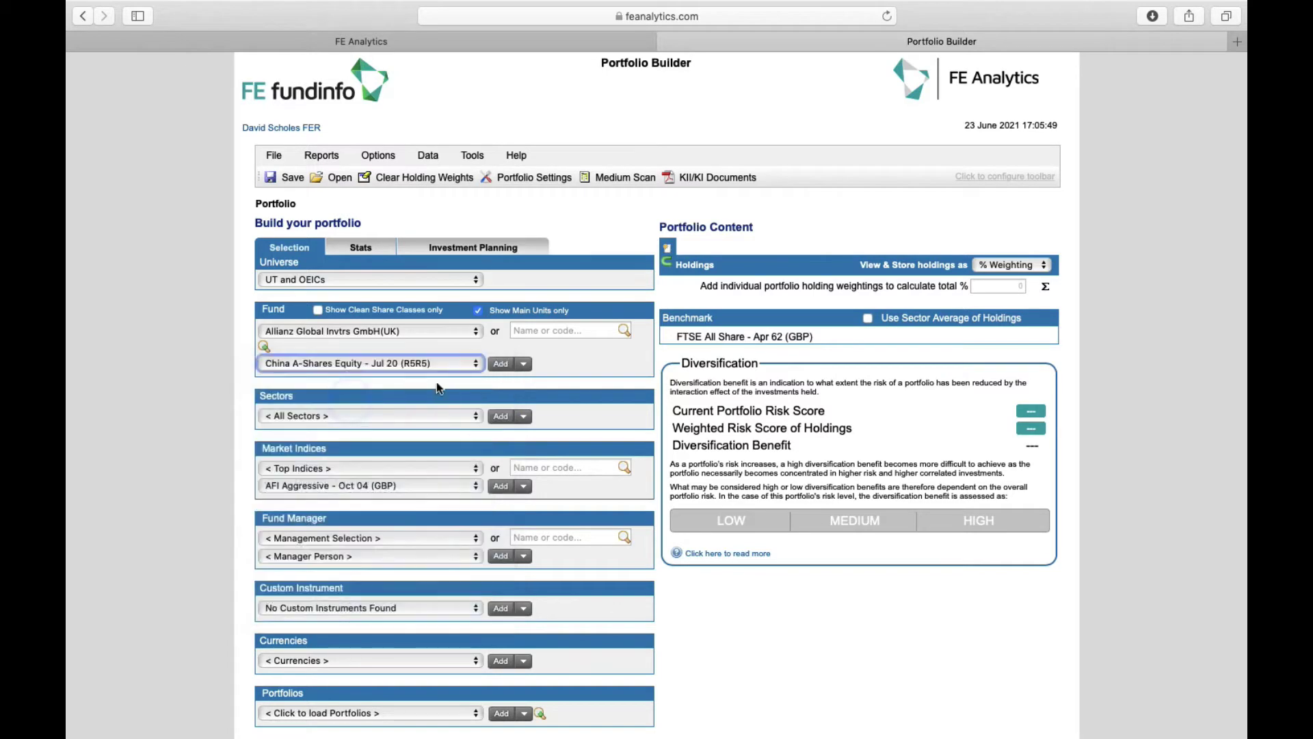
{"action": "left_click", "coordinate": [500, 366]}
{"action": "left_click", "coordinate": [453, 366]}
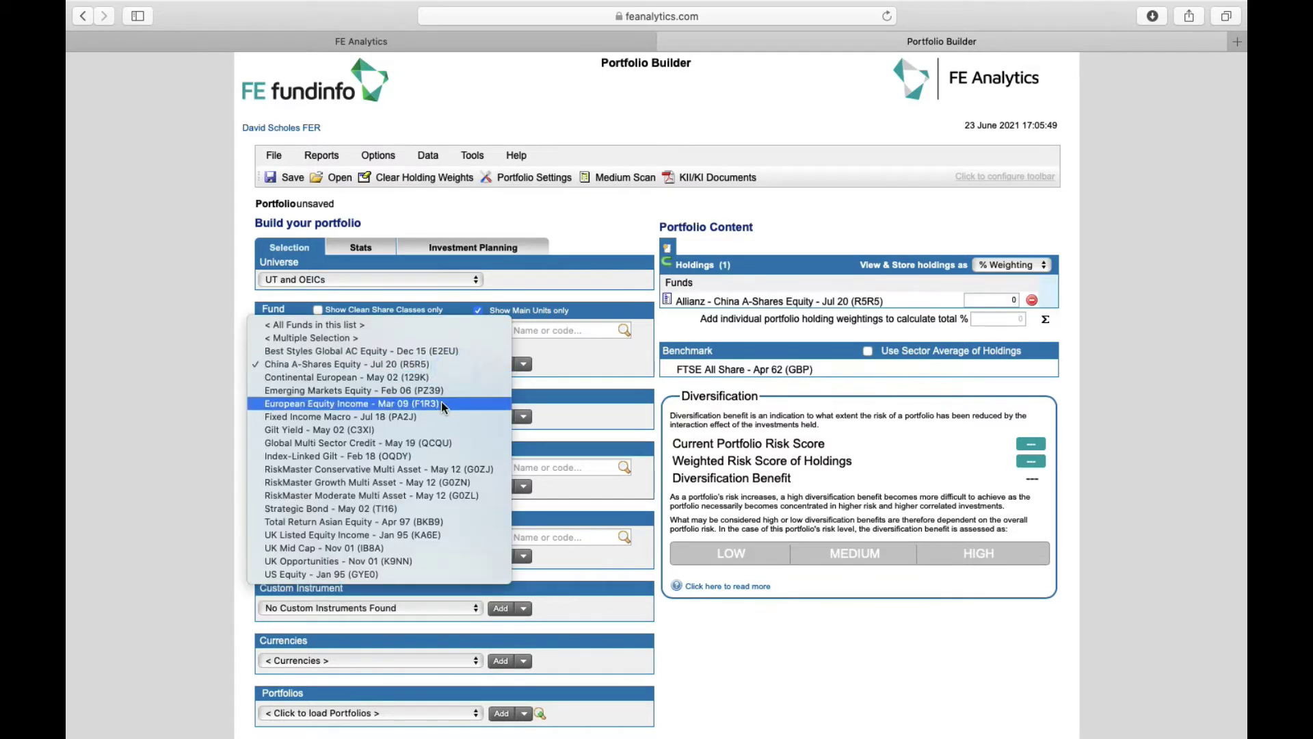
{"action": "left_click", "coordinate": [441, 402]}
{"action": "left_click", "coordinate": [491, 364]}
{"action": "left_click", "coordinate": [461, 362]}
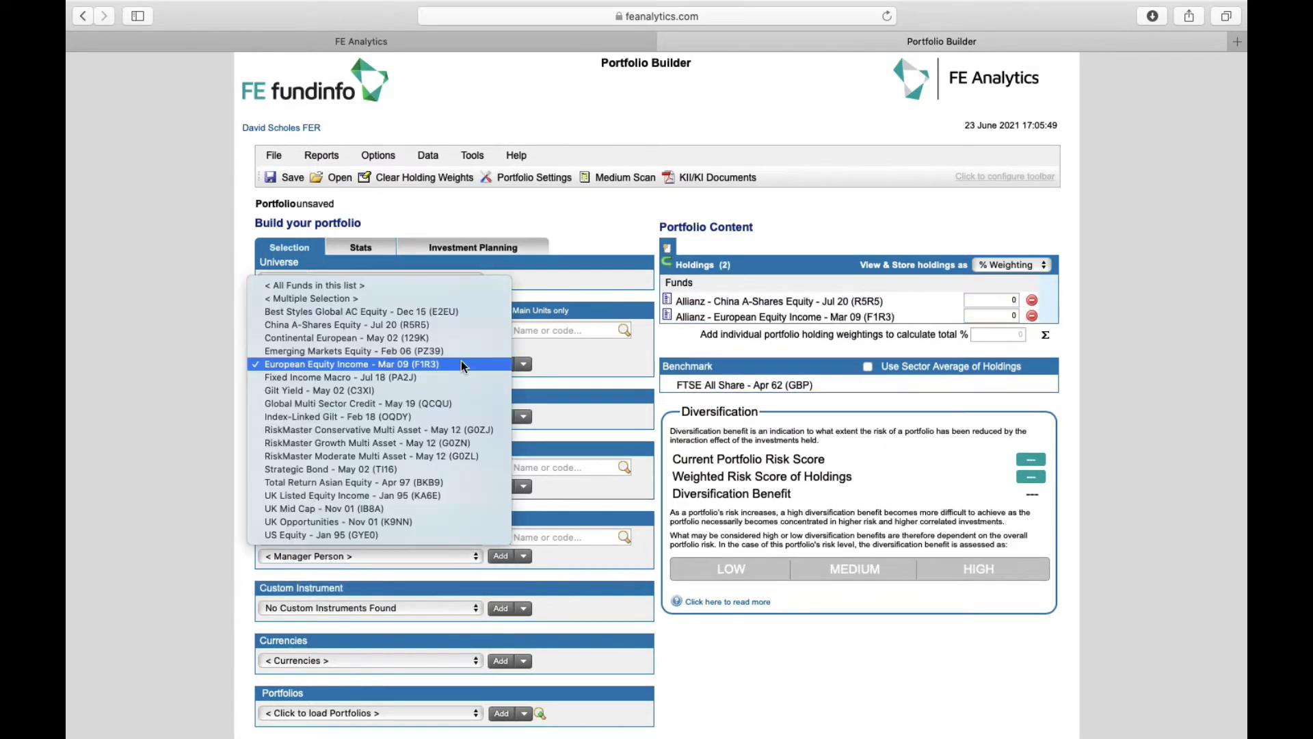
{"action": "left_click", "coordinate": [440, 430]}
{"action": "left_click", "coordinate": [500, 363]}
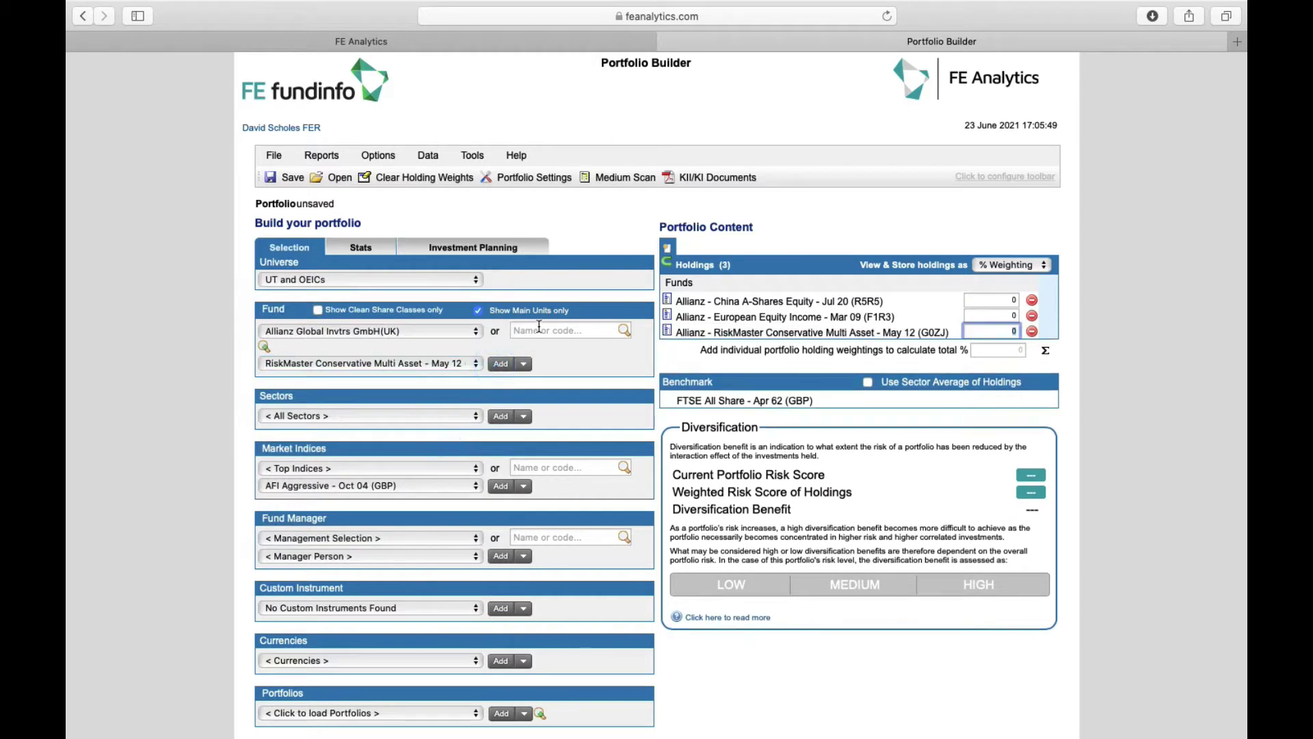
{"action": "left_click", "coordinate": [535, 327]}
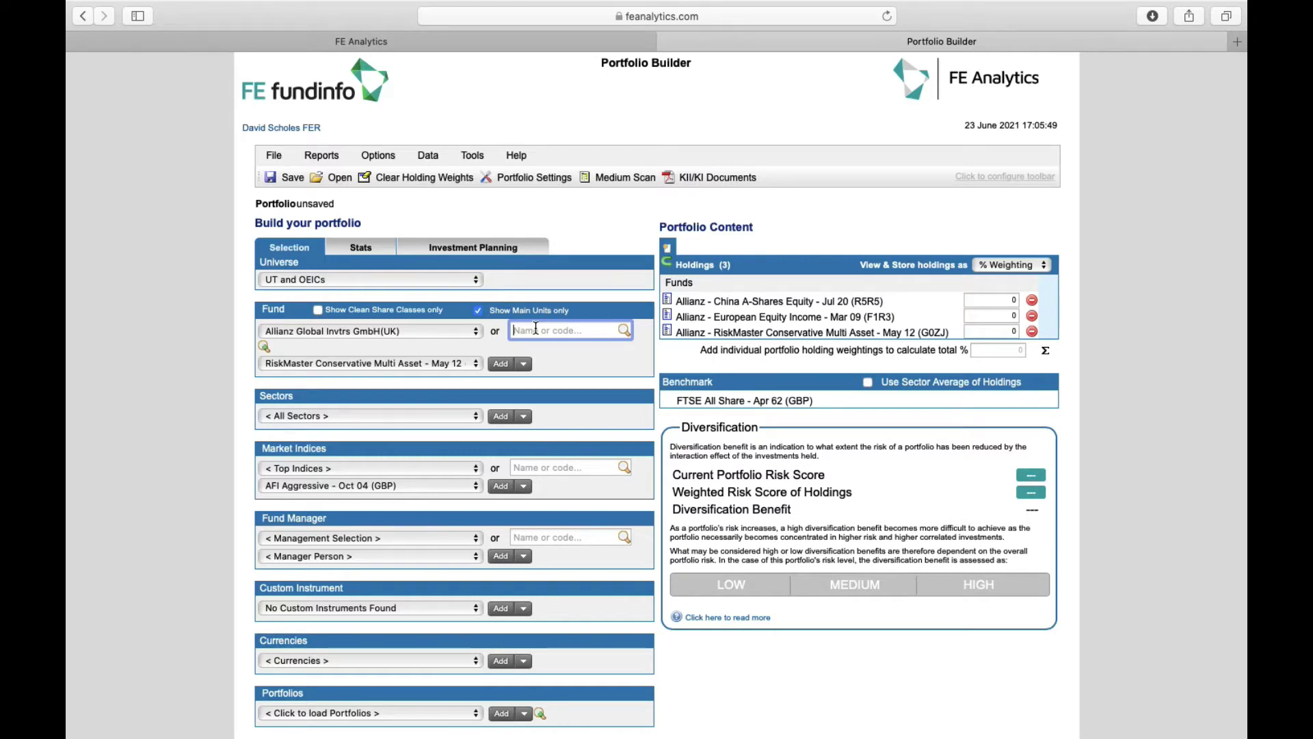
{"action": "key", "text": "Return"}
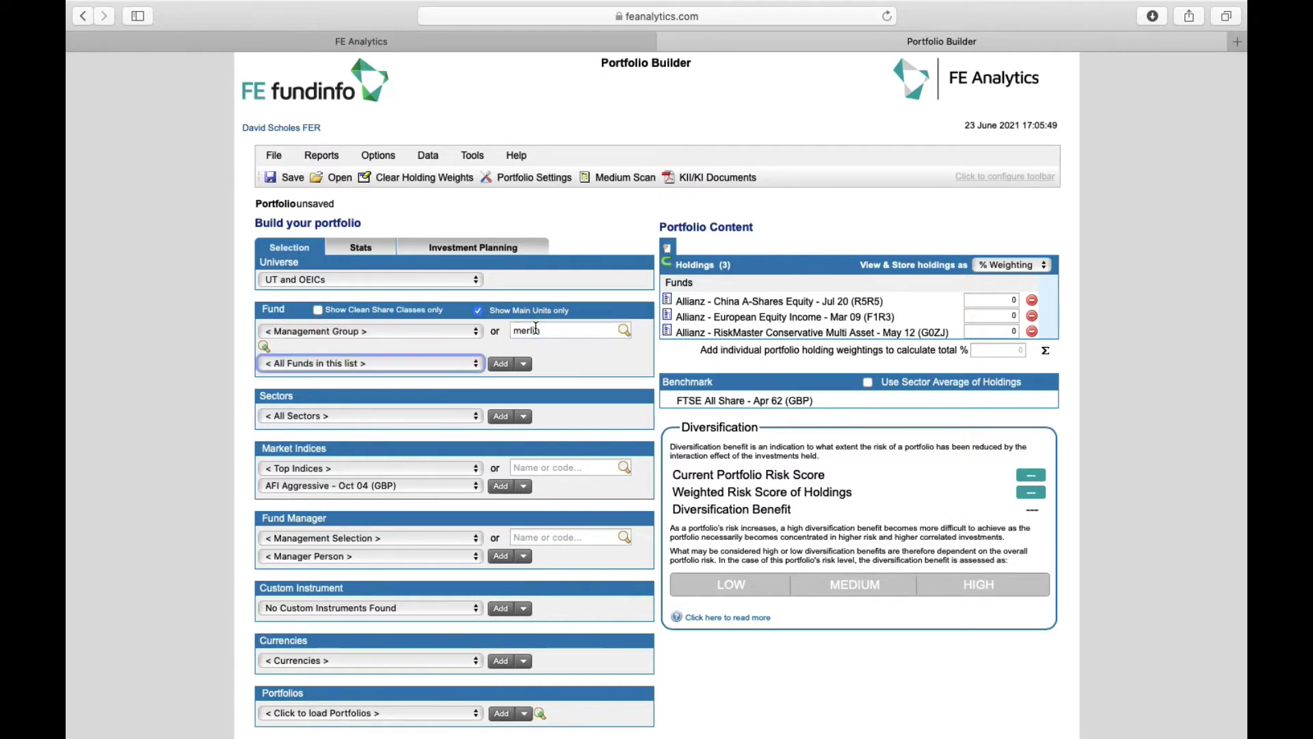
{"action": "left_click", "coordinate": [459, 364]}
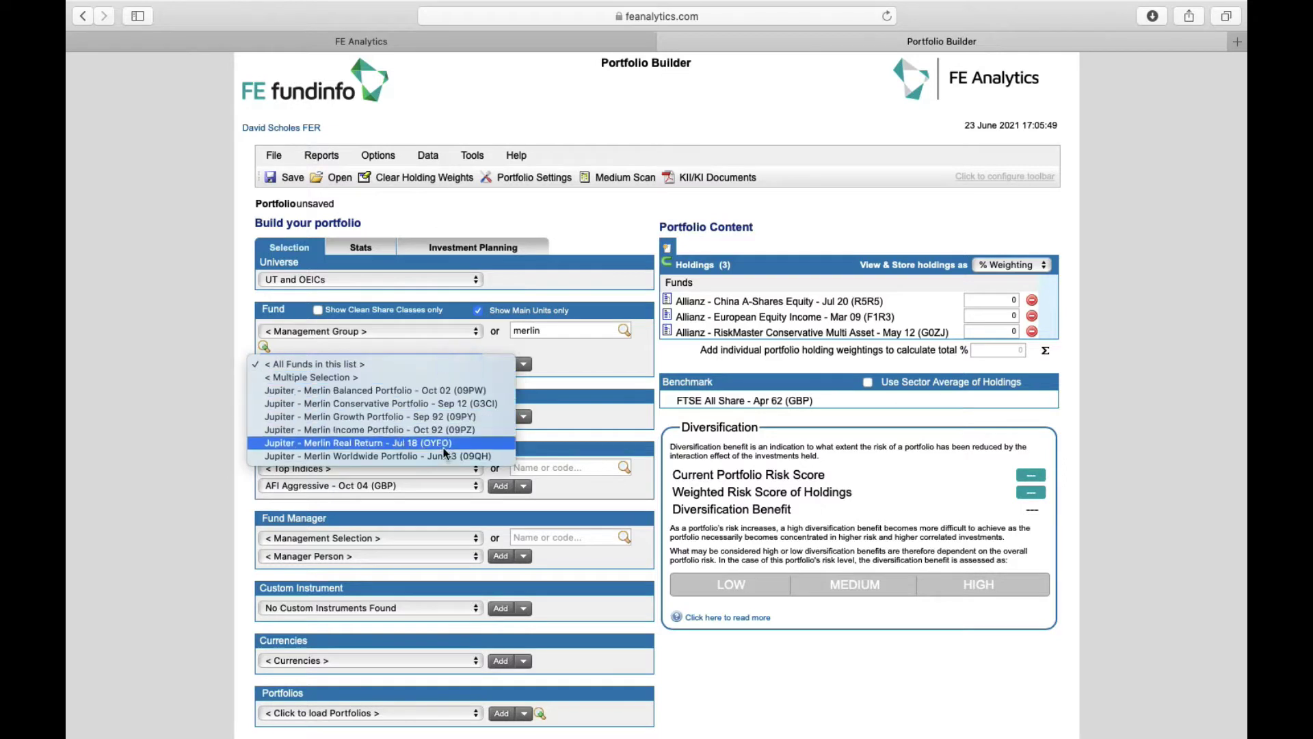
{"action": "left_click", "coordinate": [551, 331]}
{"action": "left_click", "coordinate": [537, 331]}
{"action": "double_click", "coordinate": [537, 331]}
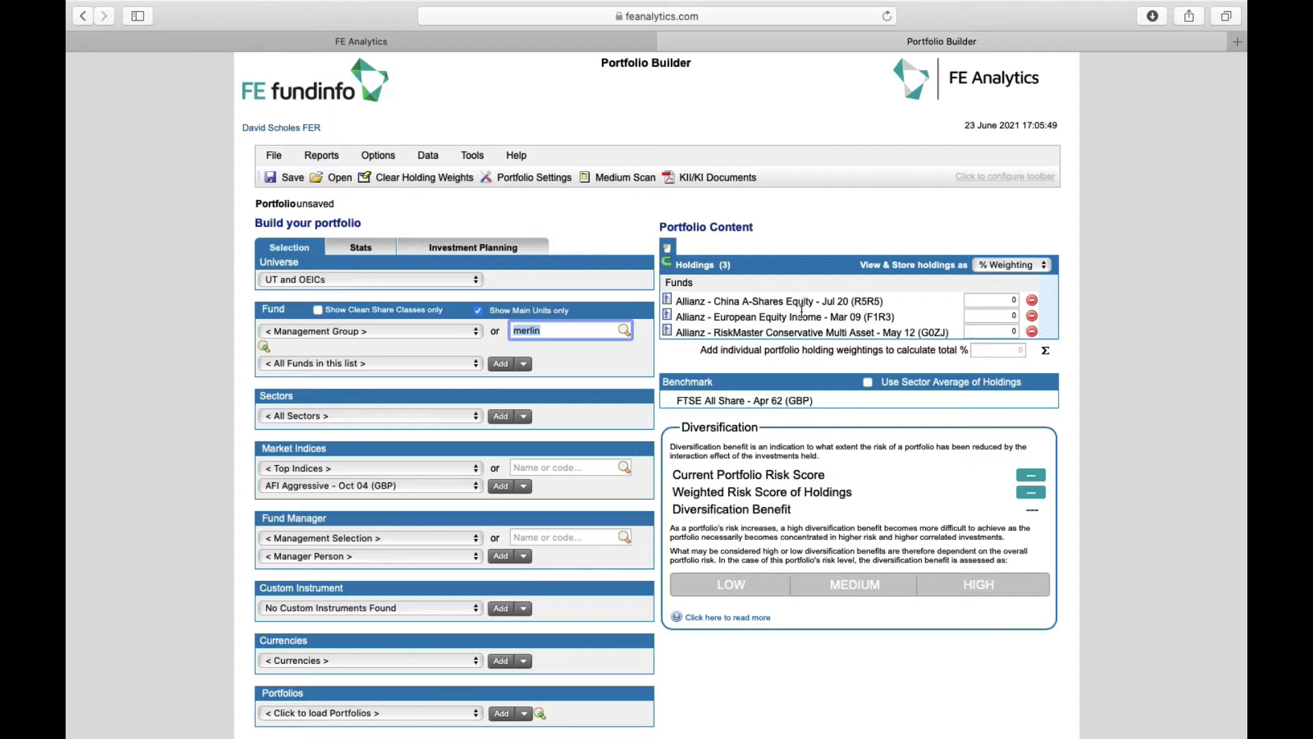
Enter holdings as values (3456, 76540 and the third fund), then switch back to % Weighting
{"action": "left_click", "coordinate": [998, 299]}
{"action": "left_click", "coordinate": [997, 315]}
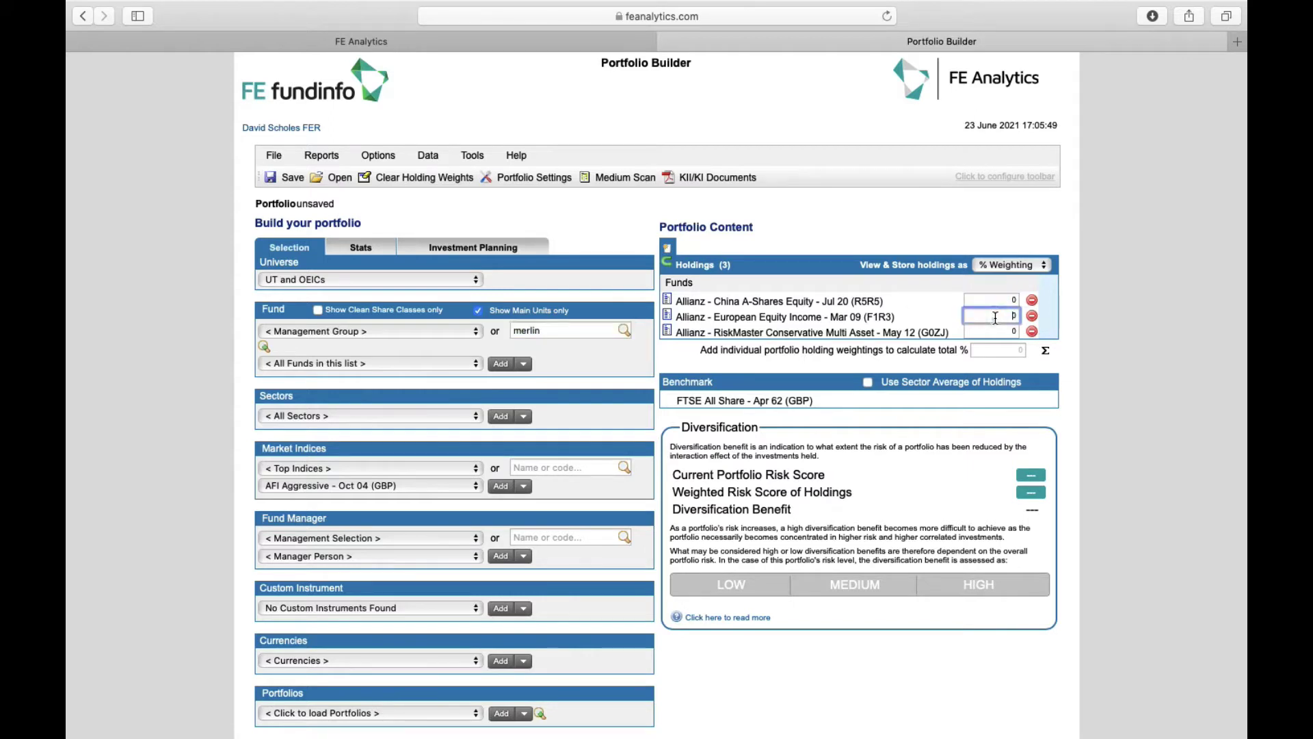
{"action": "left_click", "coordinate": [1010, 272]}
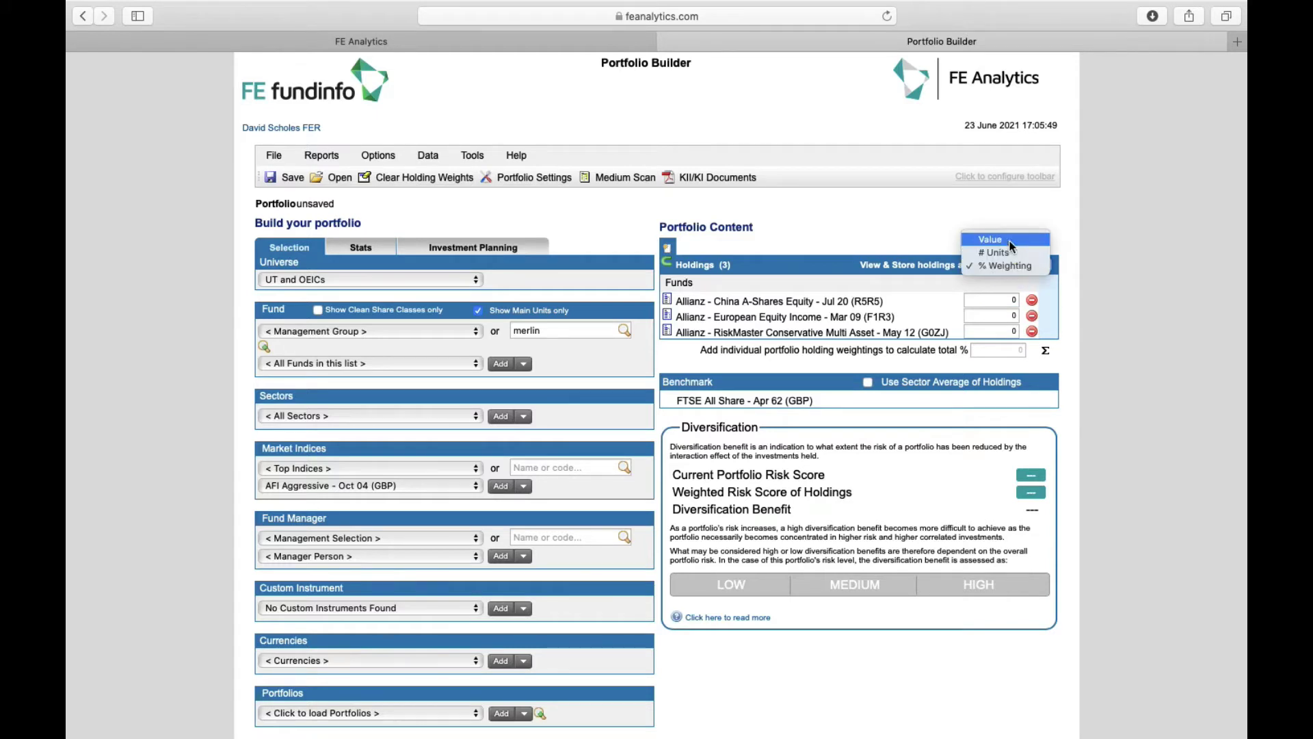
{"action": "left_click", "coordinate": [1009, 240]}
{"action": "left_click", "coordinate": [1000, 301]}
{"action": "type", "text": "345"}
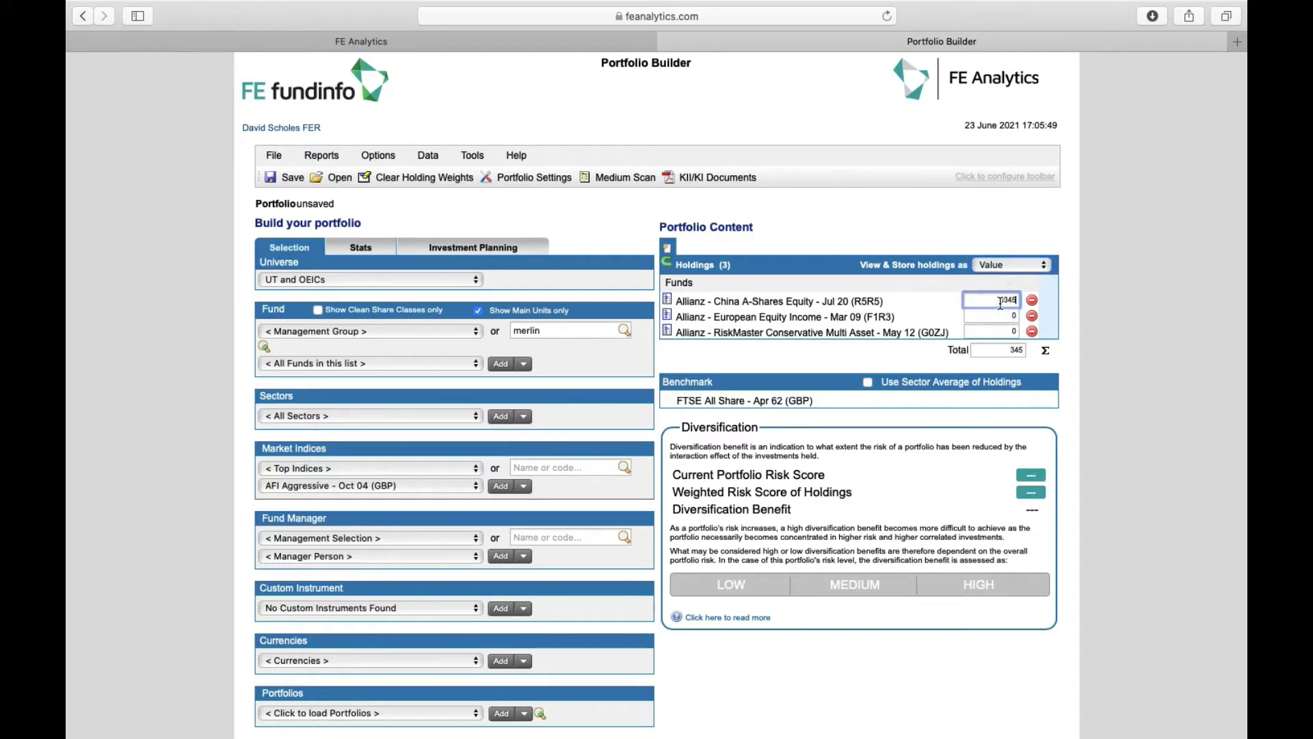
{"action": "type", "text": "6"}
{"action": "left_click", "coordinate": [996, 316]}
{"action": "type", "text": "76540"}
{"action": "left_click", "coordinate": [998, 331]}
{"action": "type", "text": "3456"}
{"action": "left_click", "coordinate": [1012, 266]}
{"action": "left_click", "coordinate": [1012, 292]}
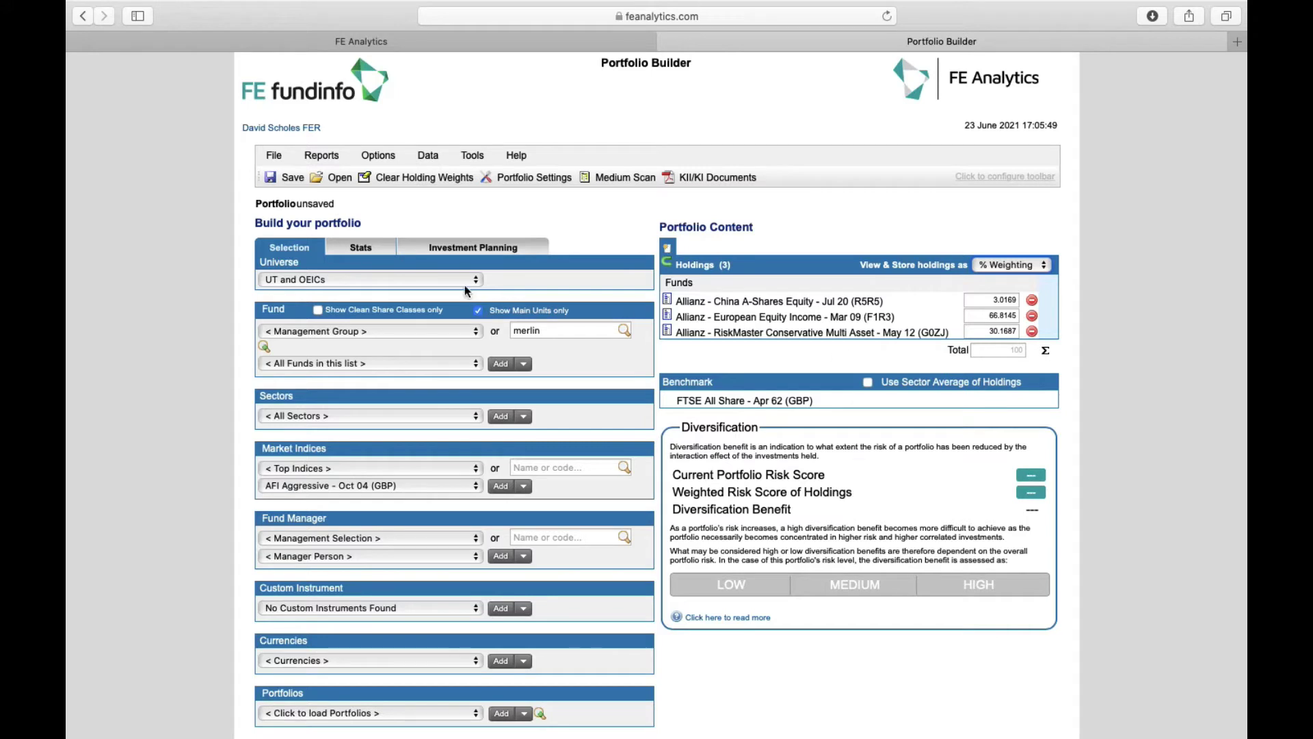
Save the new portfolio under the client's pension portfolio name
{"action": "left_click", "coordinate": [288, 179]}
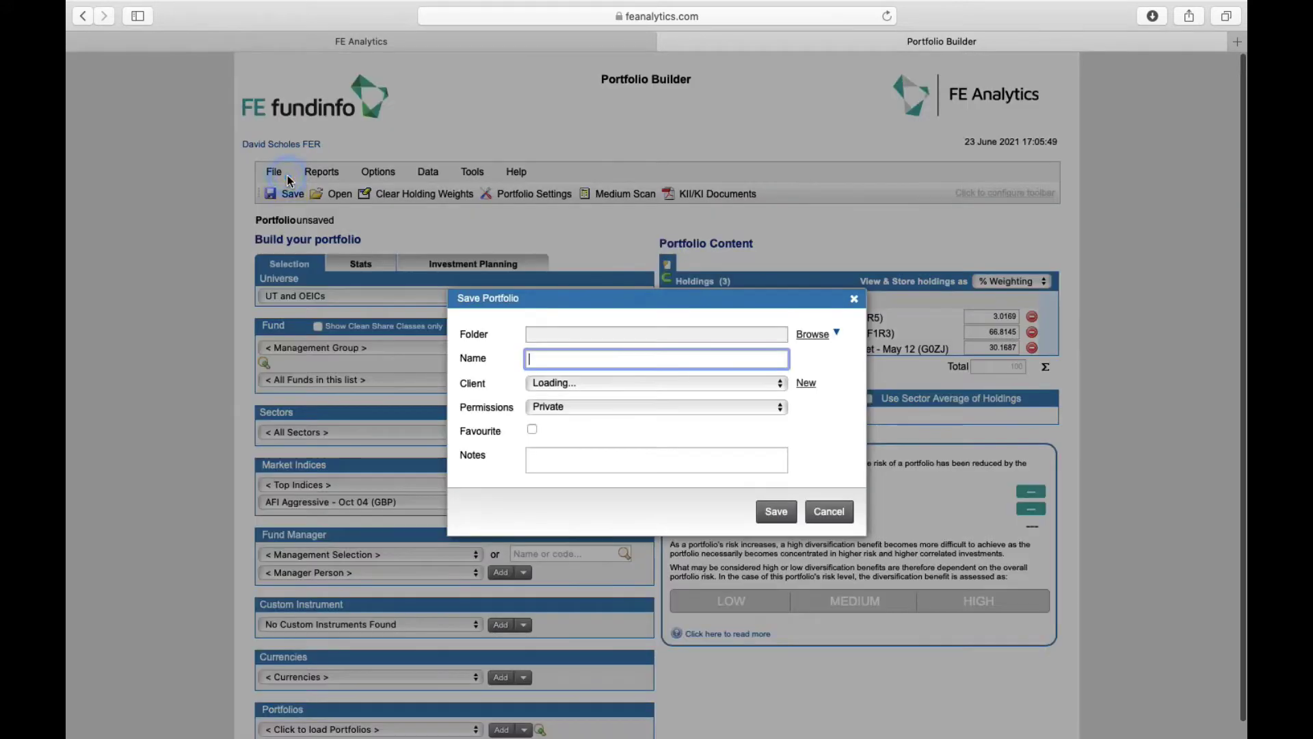
{"action": "left_click", "coordinate": [538, 359]}
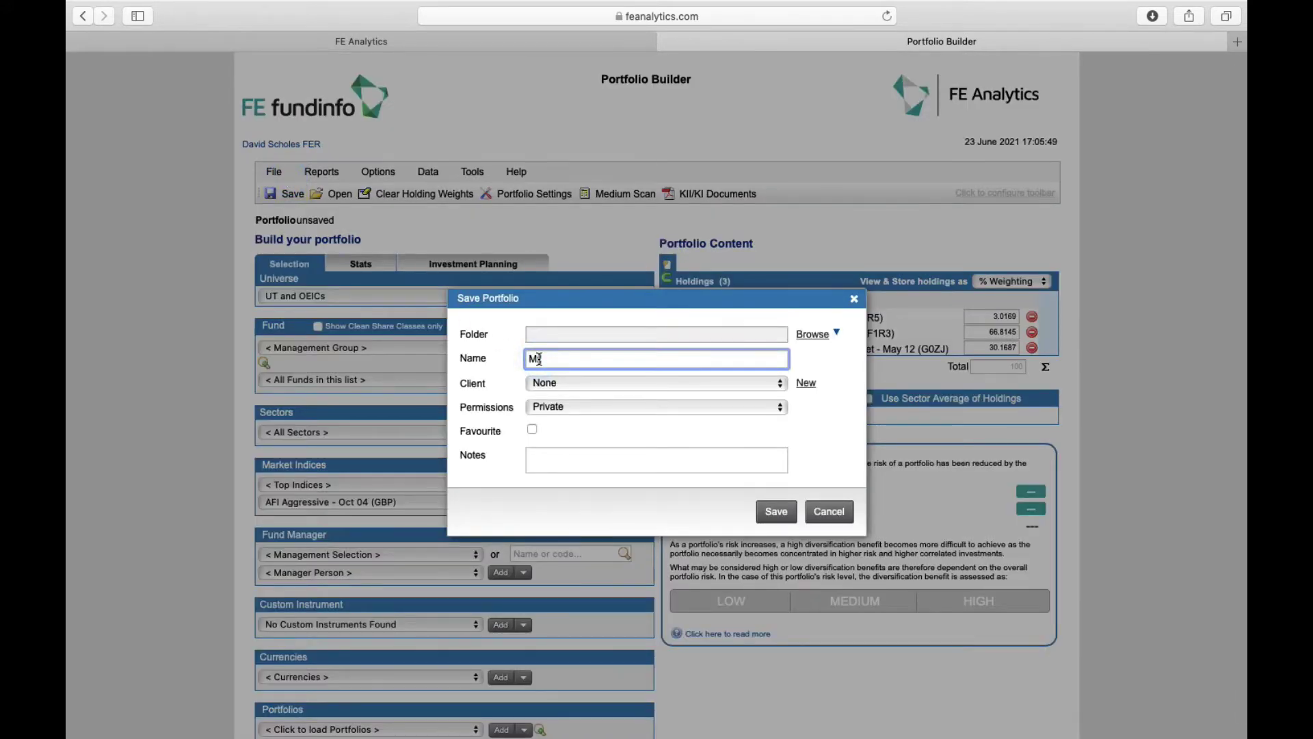
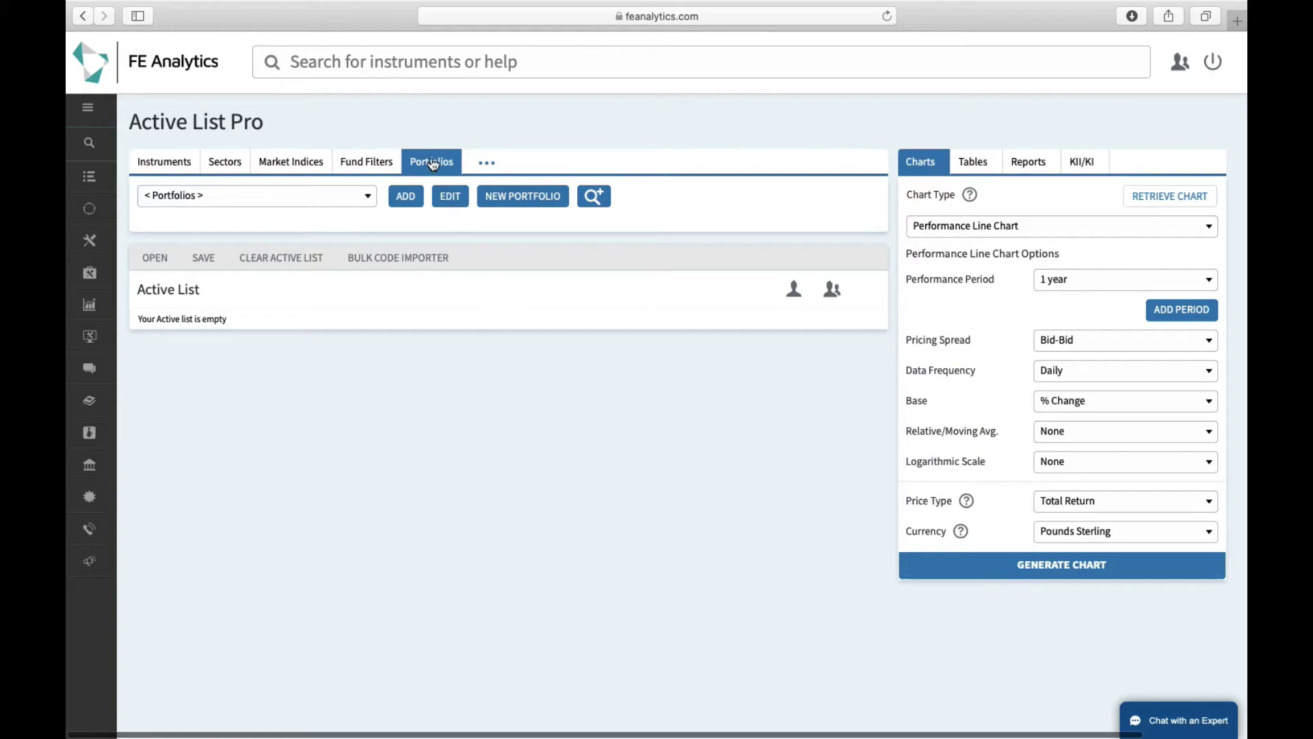
Search saved portfolios for the client's name and add their pension portfolio to the Active List
{"action": "left_click", "coordinate": [368, 204]}
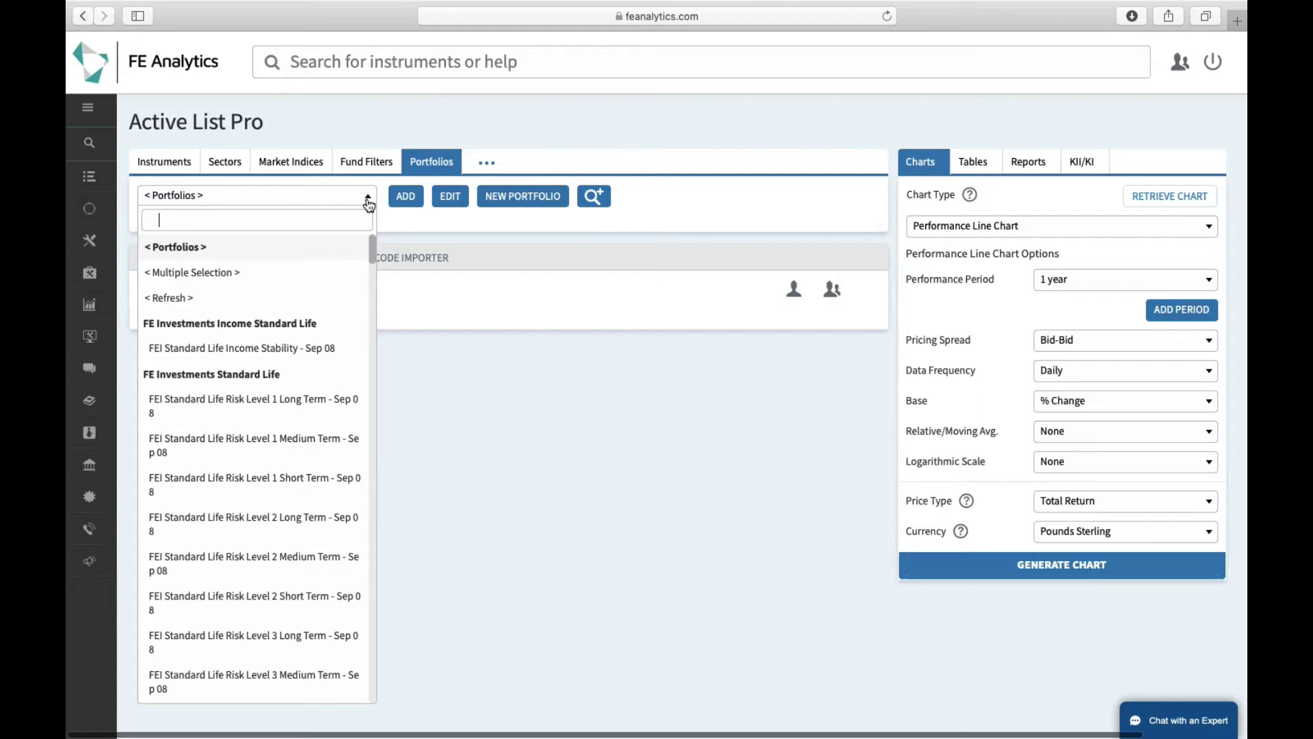
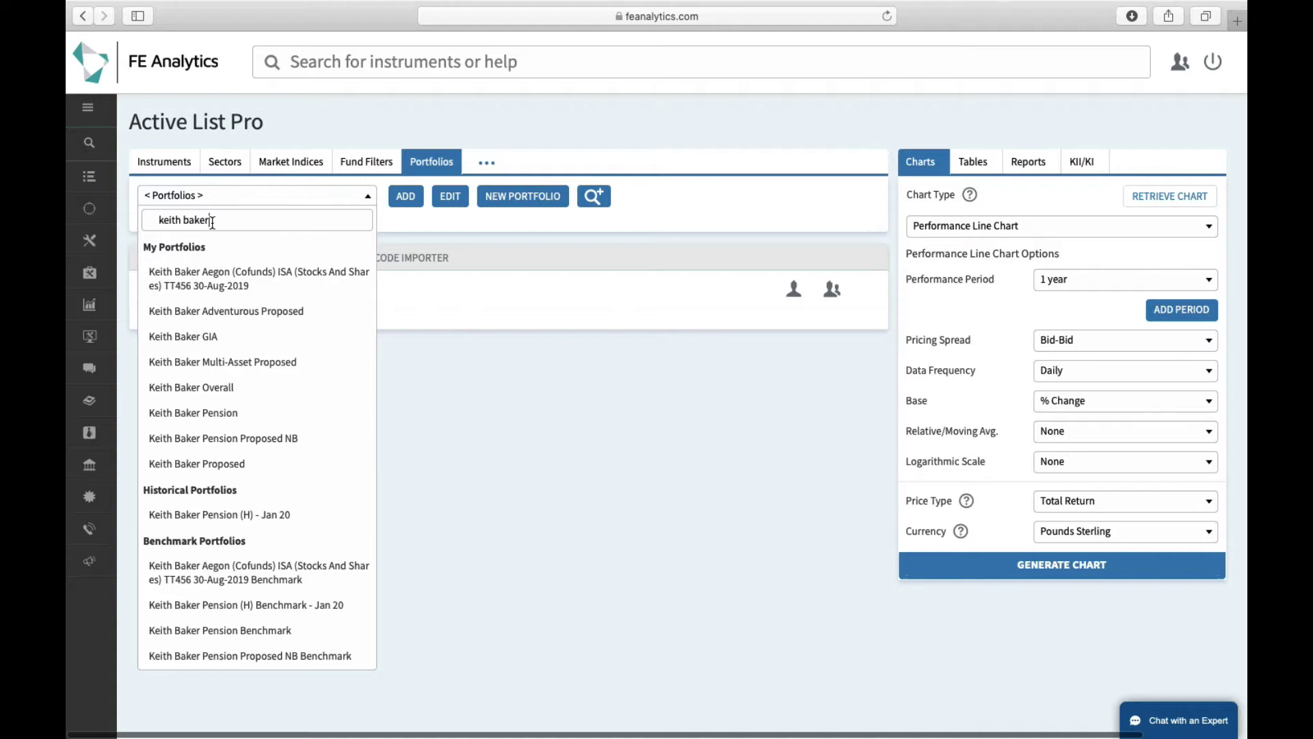
{"action": "left_click", "coordinate": [224, 412]}
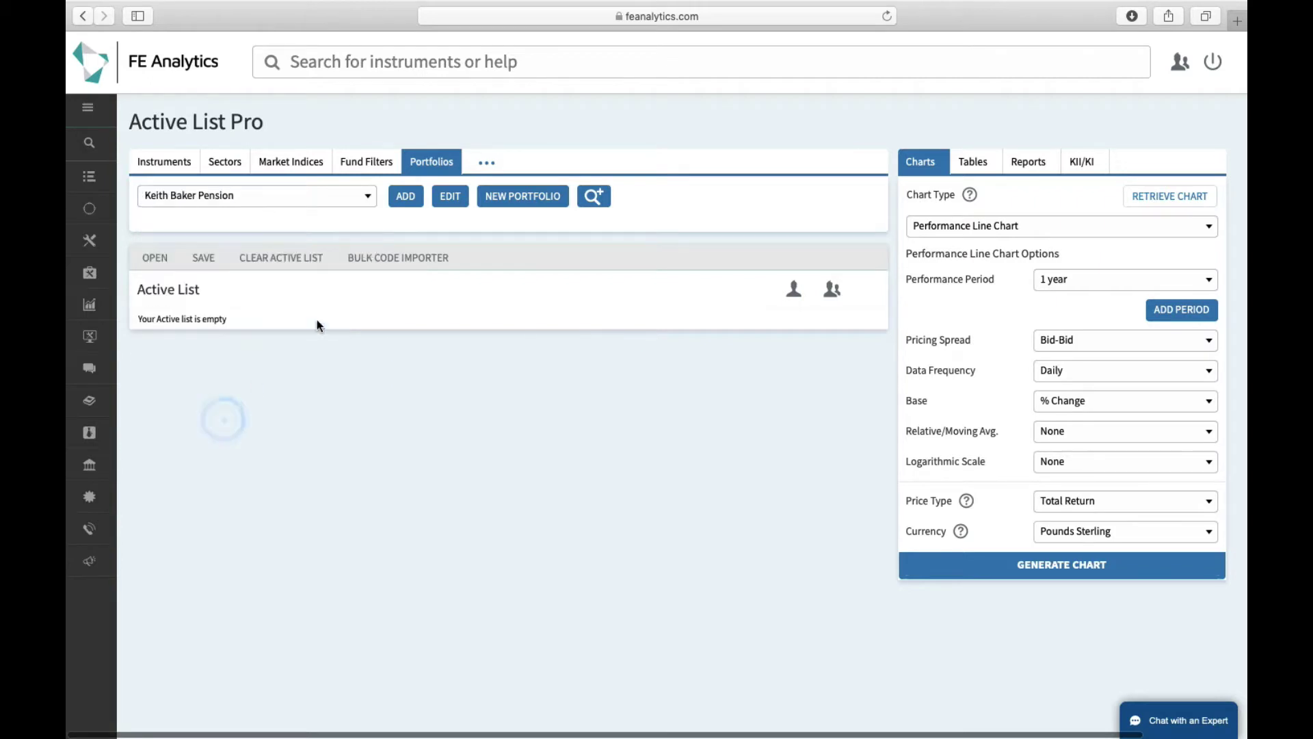
{"action": "left_click", "coordinate": [404, 198]}
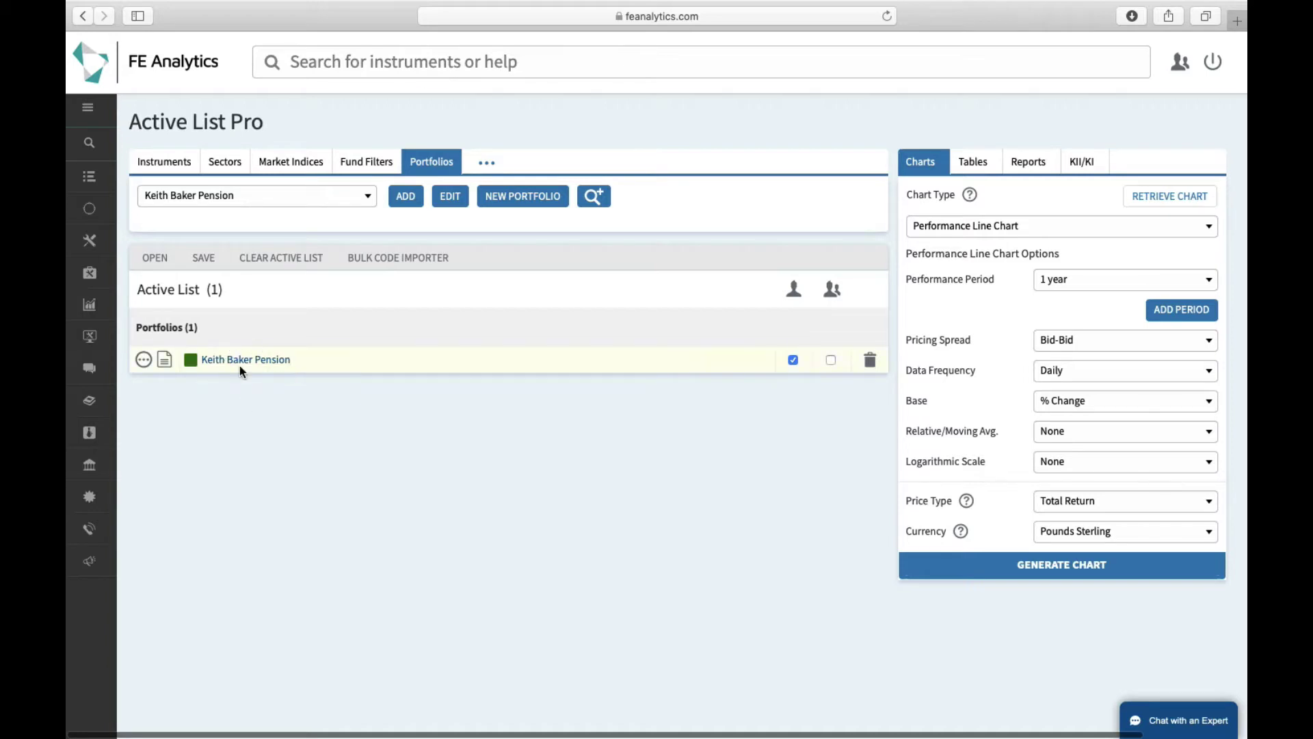
Open a Medium Scan of the pension portfolio and scroll down to its performance charts
{"action": "left_click", "coordinate": [165, 360]}
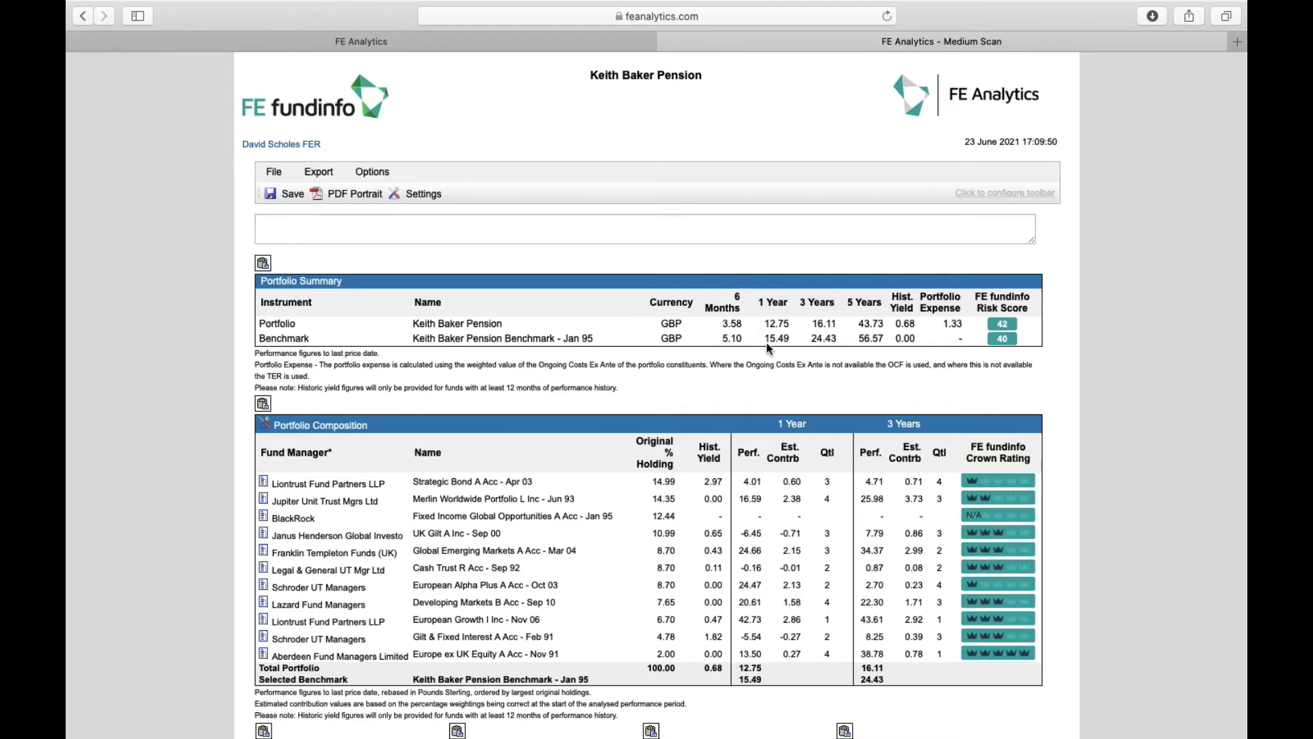
{"action": "scroll", "coordinate": [705, 321], "scroll_direction": "down", "scroll_amount": 4}
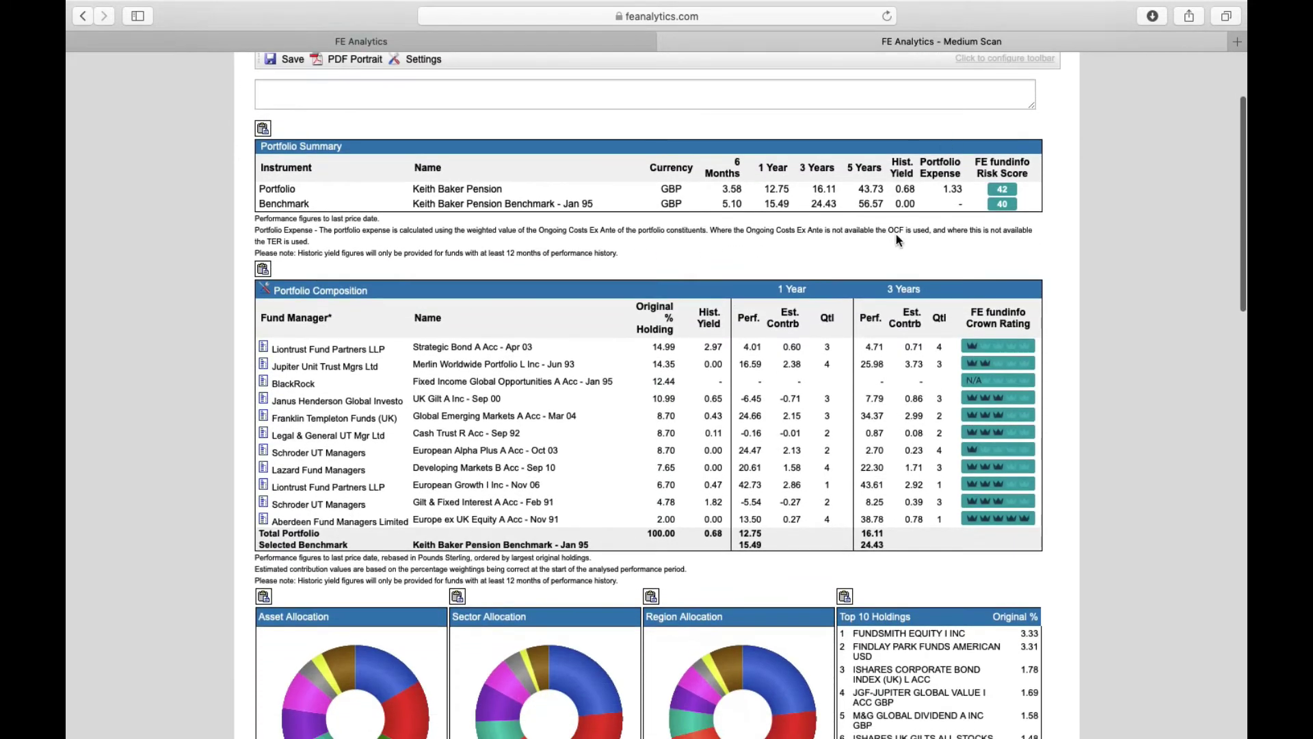
{"action": "scroll", "coordinate": [830, 257], "scroll_direction": "down", "scroll_amount": 3}
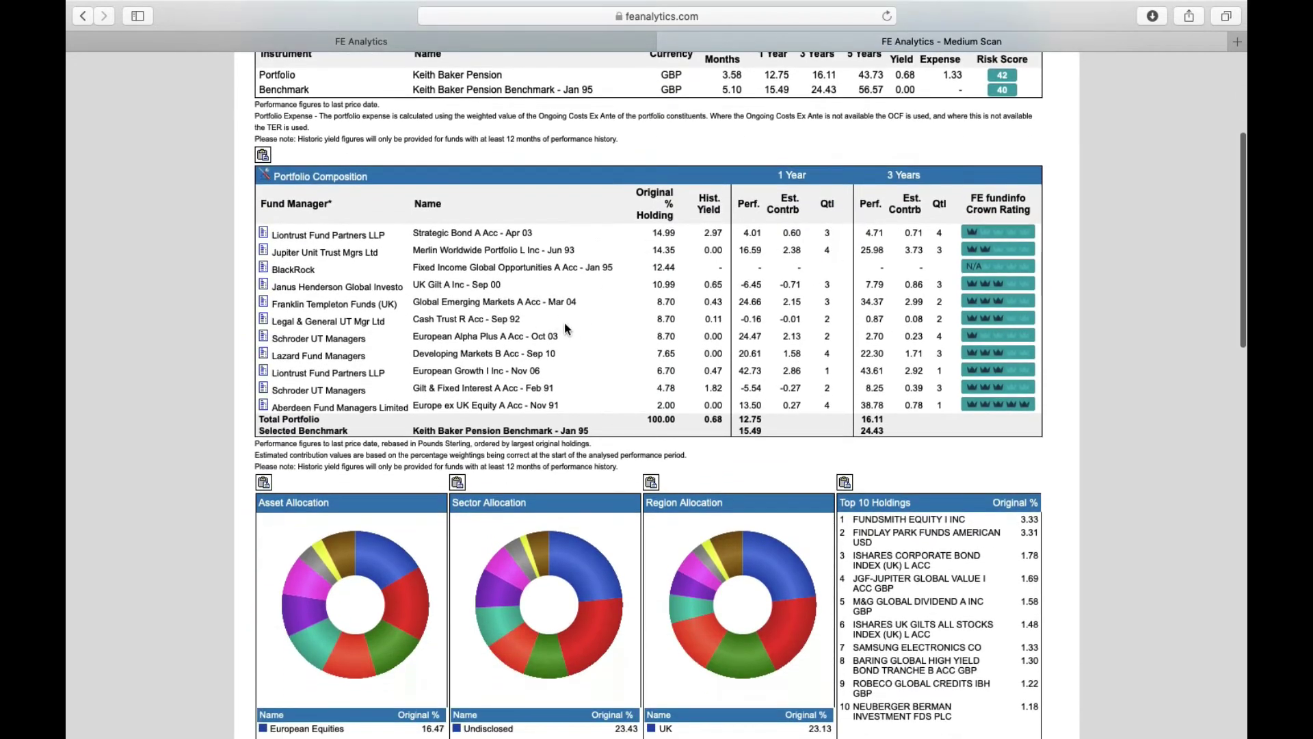
{"action": "scroll", "coordinate": [752, 390], "scroll_direction": "down", "scroll_amount": 6}
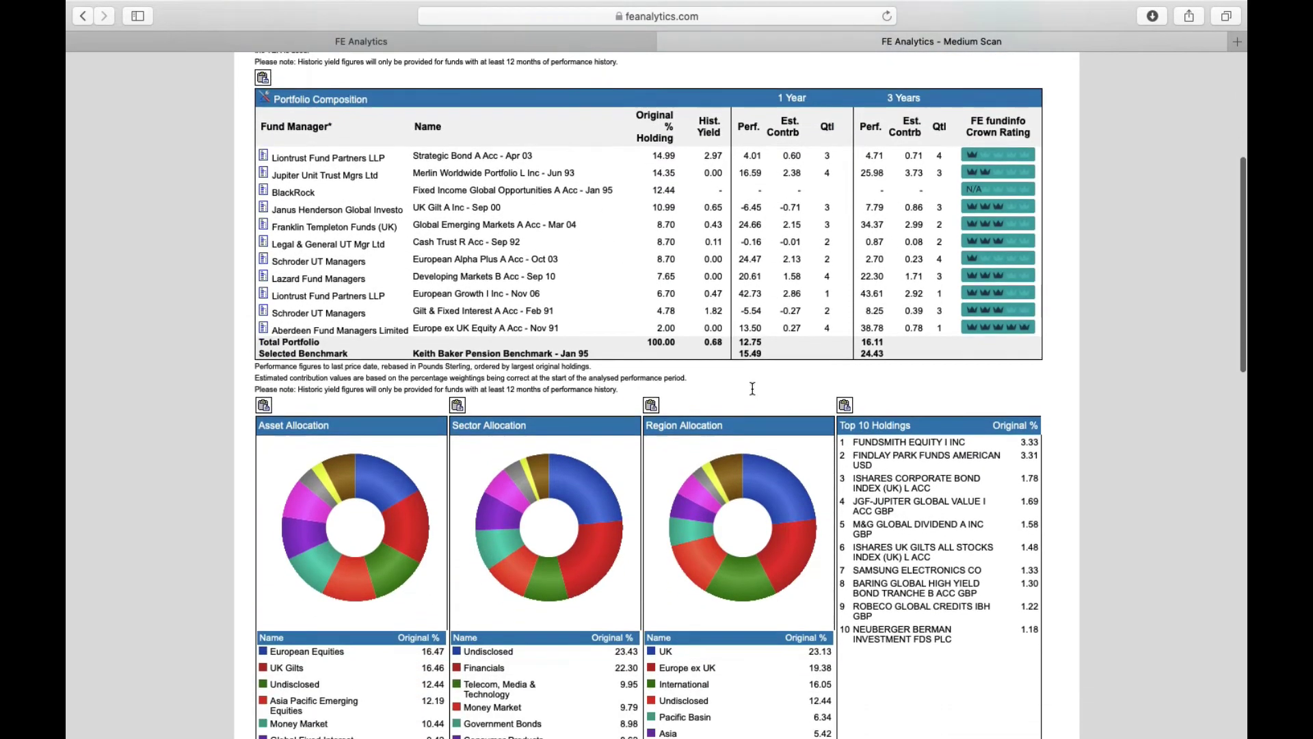
{"action": "scroll", "coordinate": [752, 393], "scroll_direction": "down", "scroll_amount": 15}
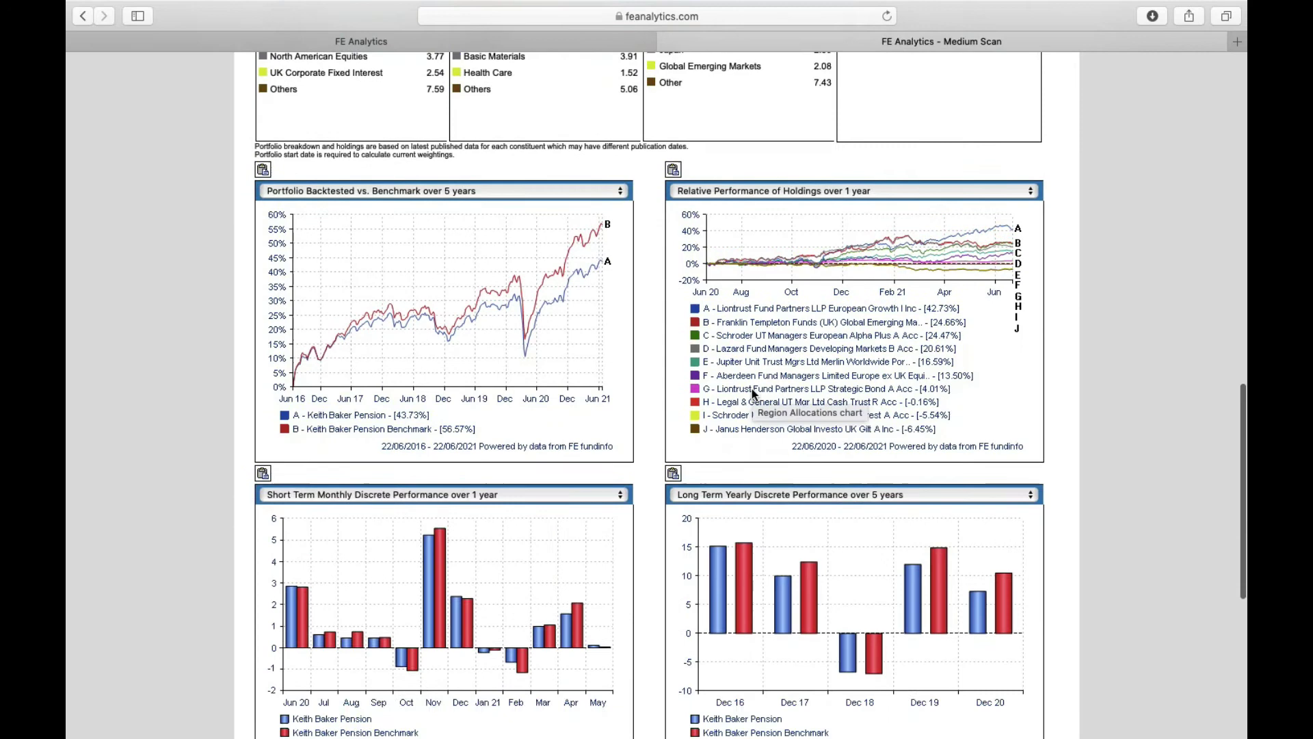
{"action": "scroll", "coordinate": [706, 394], "scroll_direction": "down", "scroll_amount": 4}
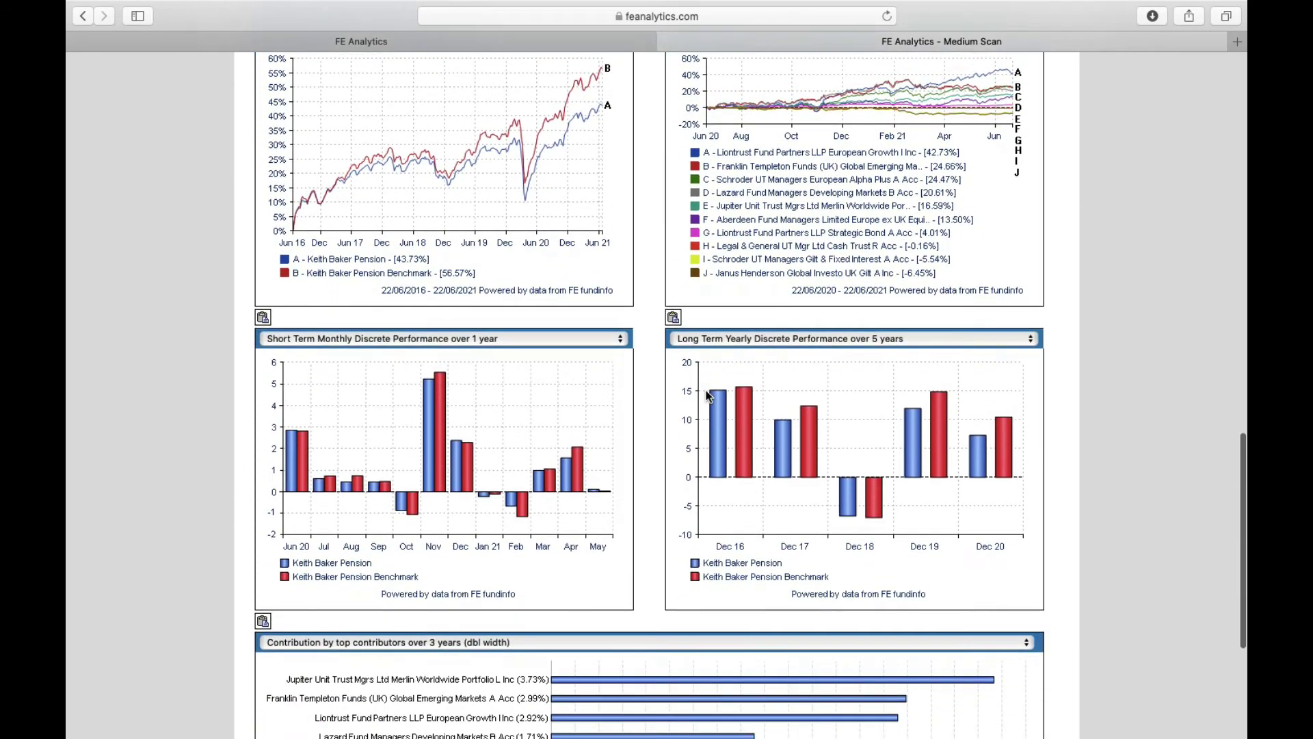
Set both the Short Term and Long Term chart slots to None
{"action": "left_click", "coordinate": [580, 342]}
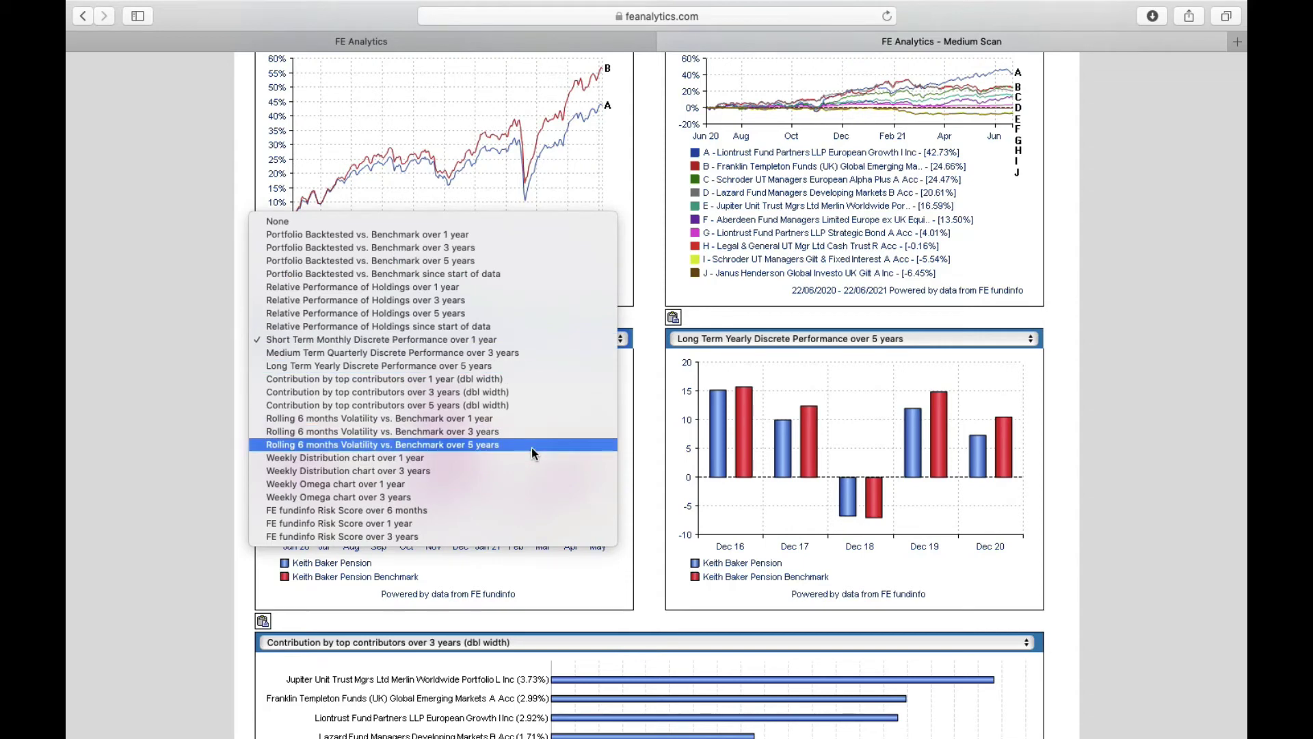
{"action": "left_click", "coordinate": [539, 431]}
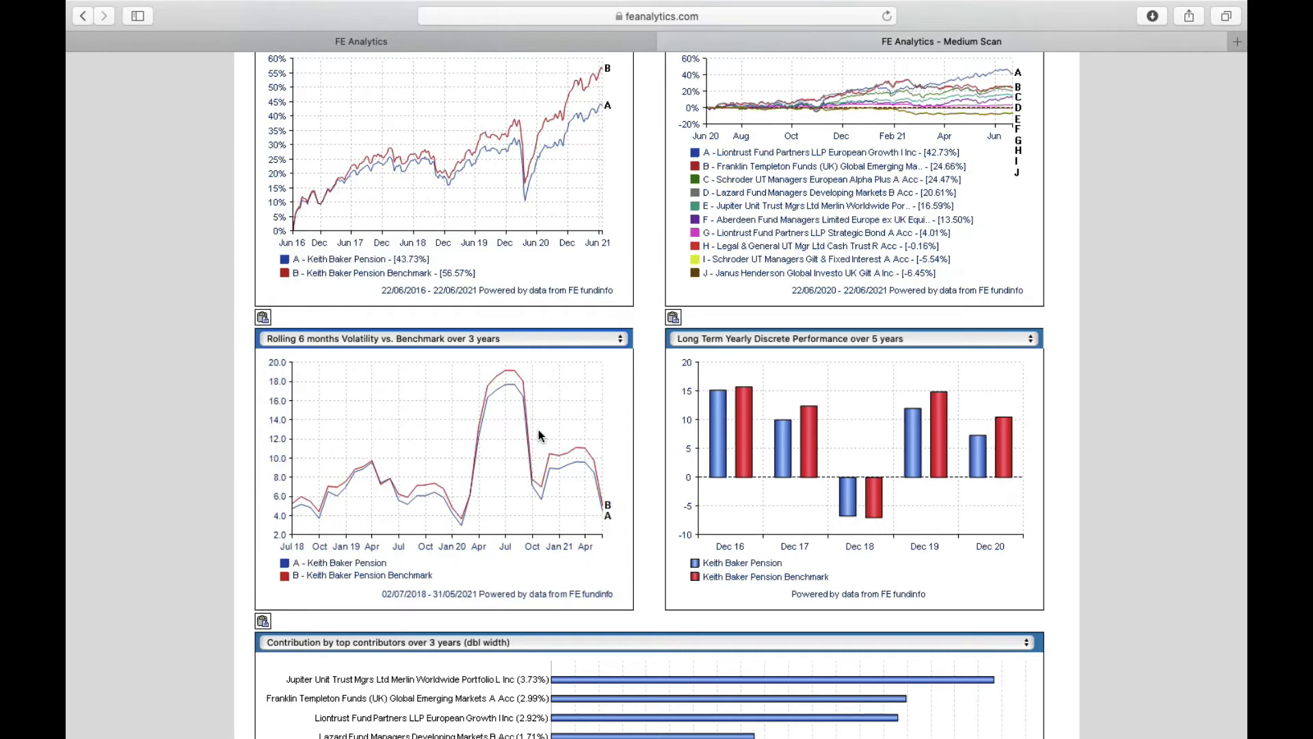
{"action": "left_click", "coordinate": [568, 338]}
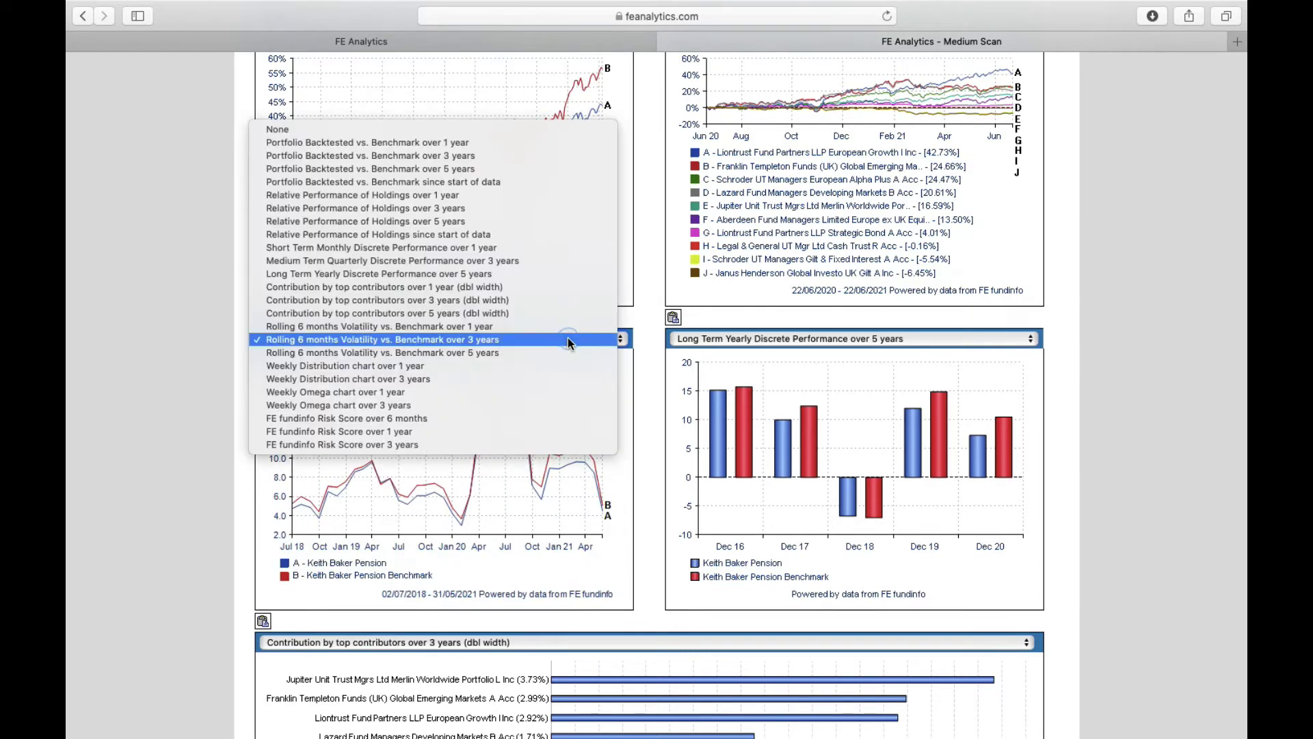
{"action": "left_click", "coordinate": [523, 129]}
{"action": "left_click", "coordinate": [739, 339]}
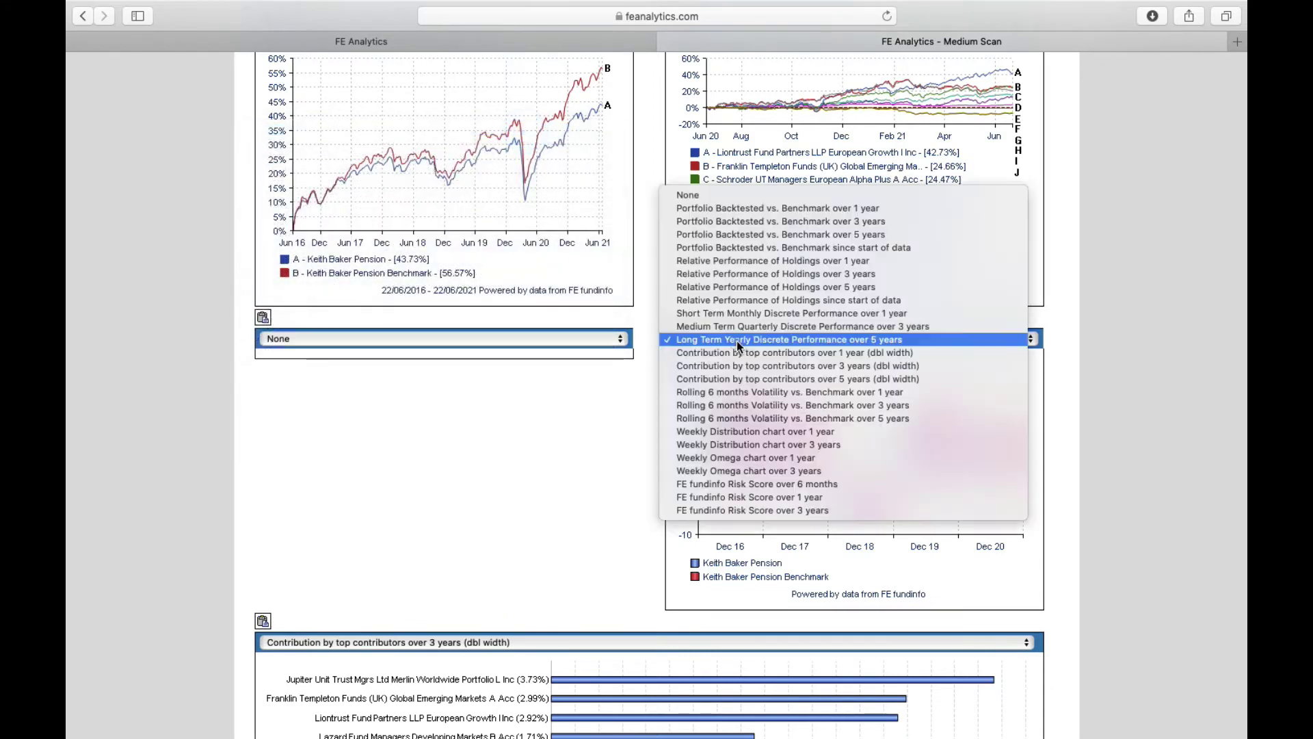
{"action": "left_click", "coordinate": [725, 199]}
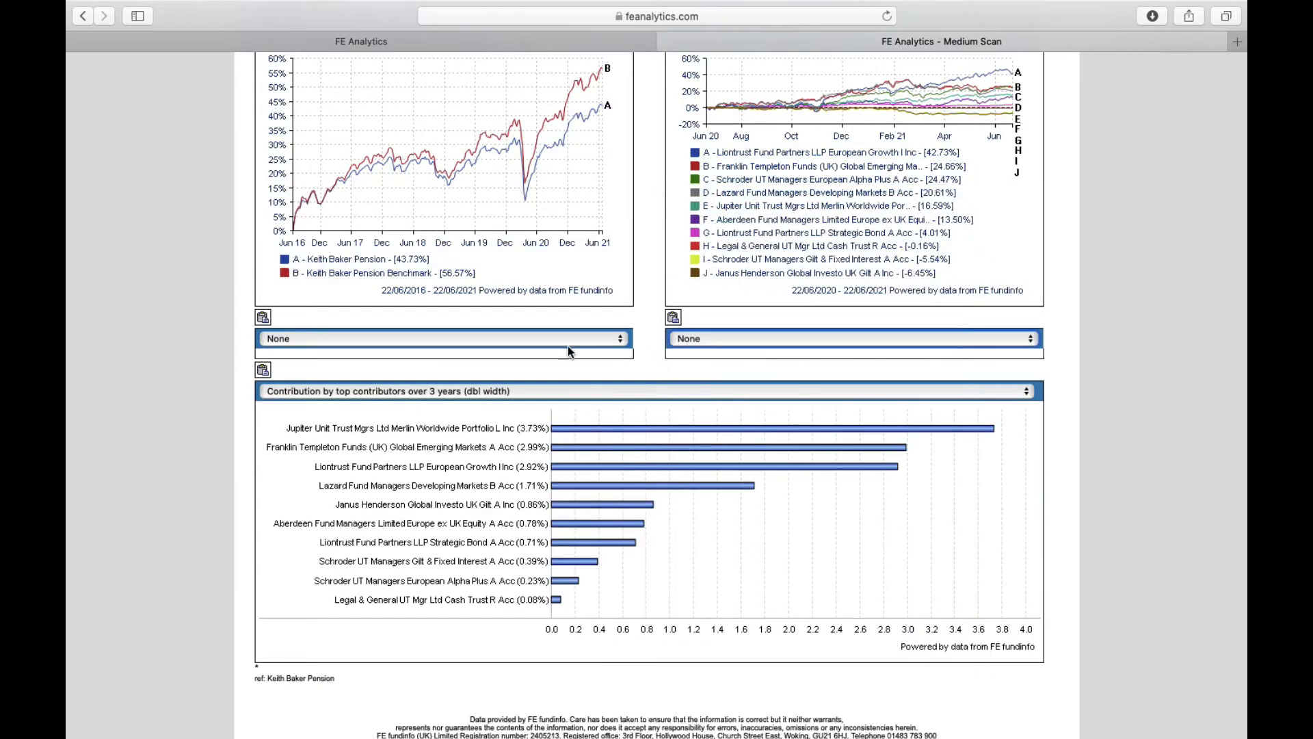
Type placeholder comment text into the report's notes box at the top
{"action": "scroll", "coordinate": [634, 344], "scroll_direction": "up", "scroll_amount": 15}
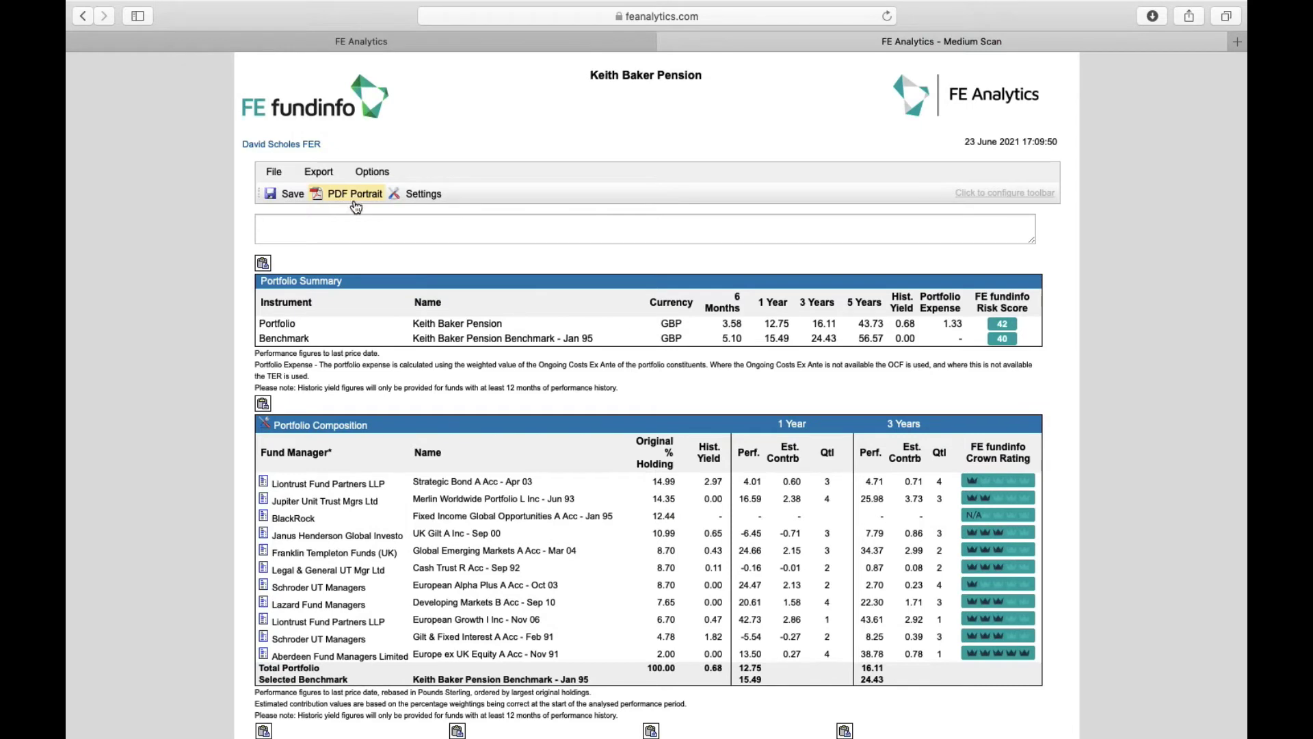
{"action": "left_click", "coordinate": [349, 228]}
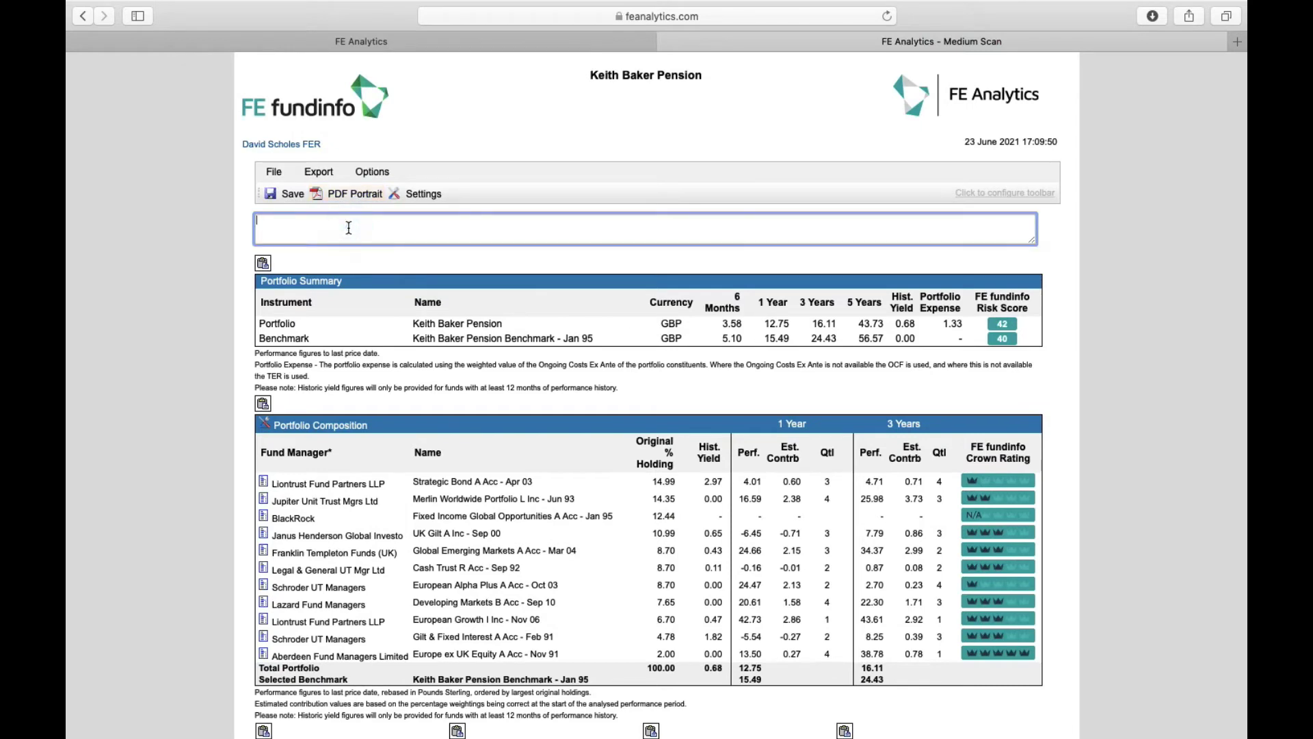
{"action": "type", "text": "hdbeihbewihvihvevhehivbshvbevbwevbe"}
Close the Medium Scan, generate and review a Short Scan of the pension portfolio, then close it
{"action": "left_click", "coordinate": [668, 39]}
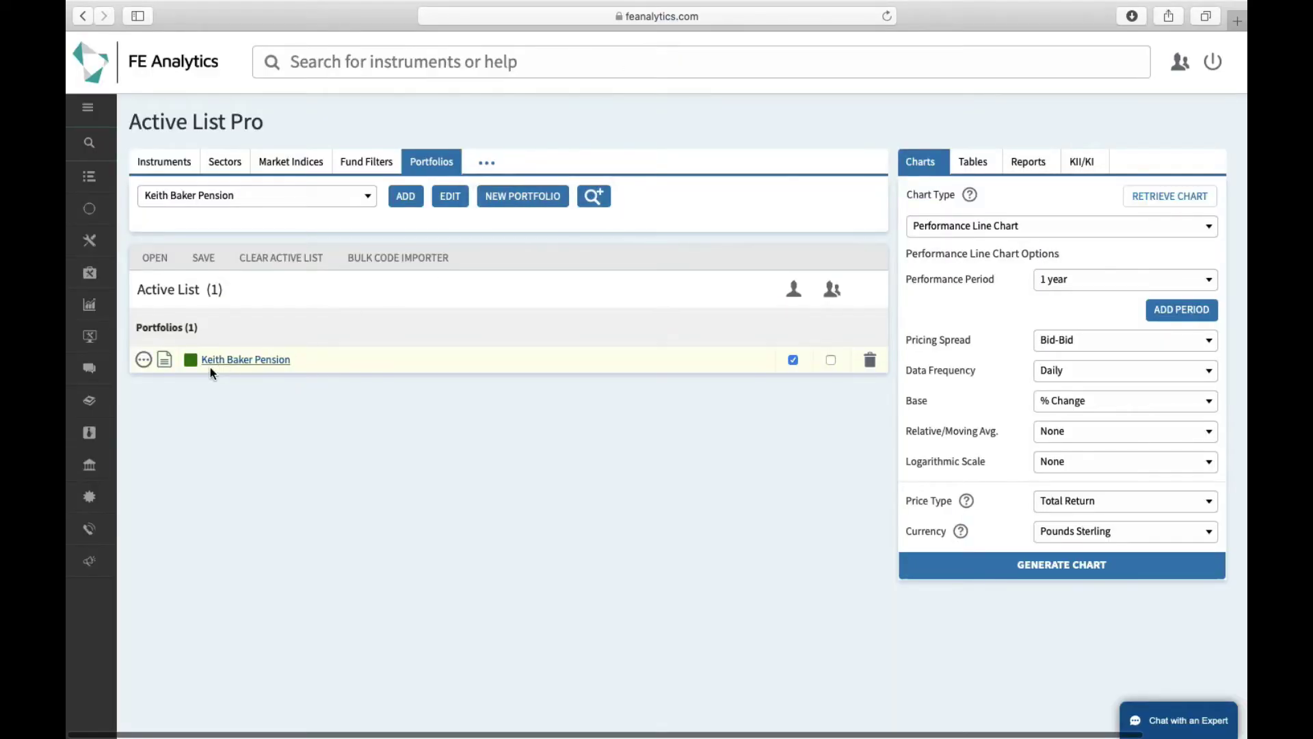
{"action": "left_click", "coordinate": [144, 361]}
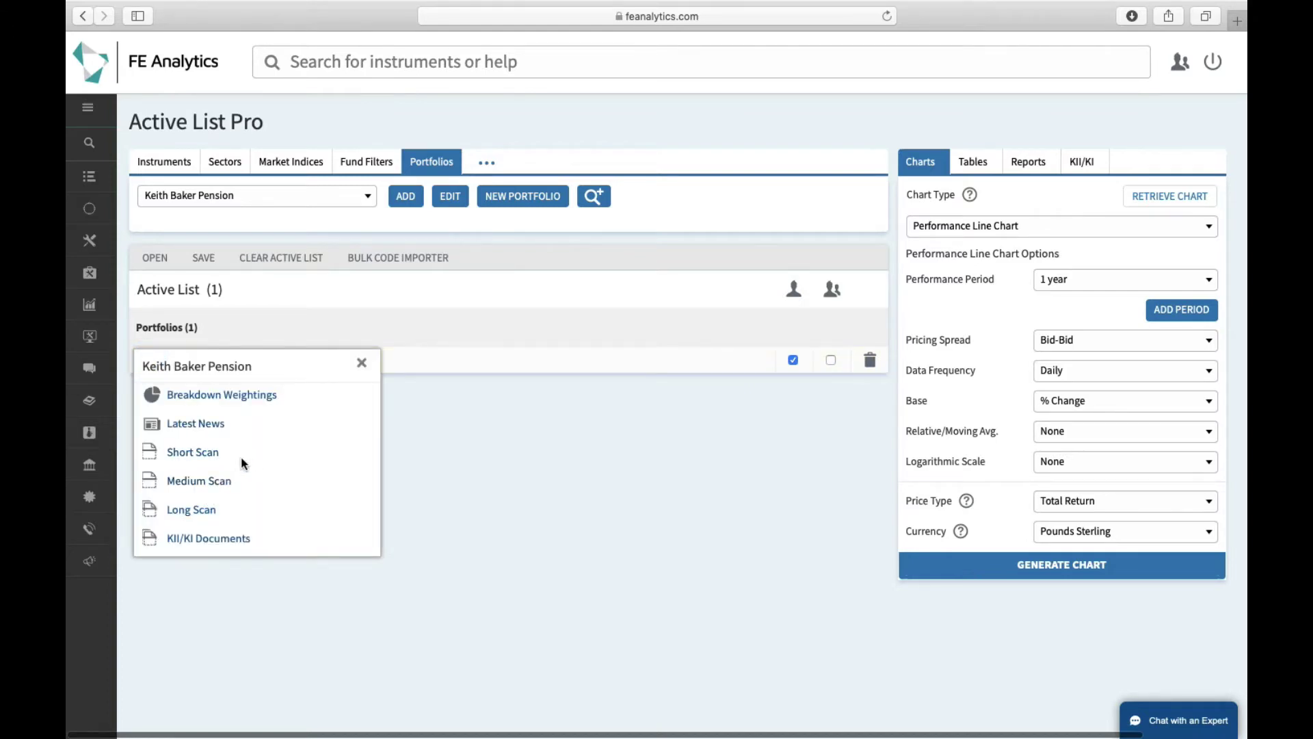
{"action": "left_click", "coordinate": [231, 480]}
{"action": "left_click", "coordinate": [209, 453]}
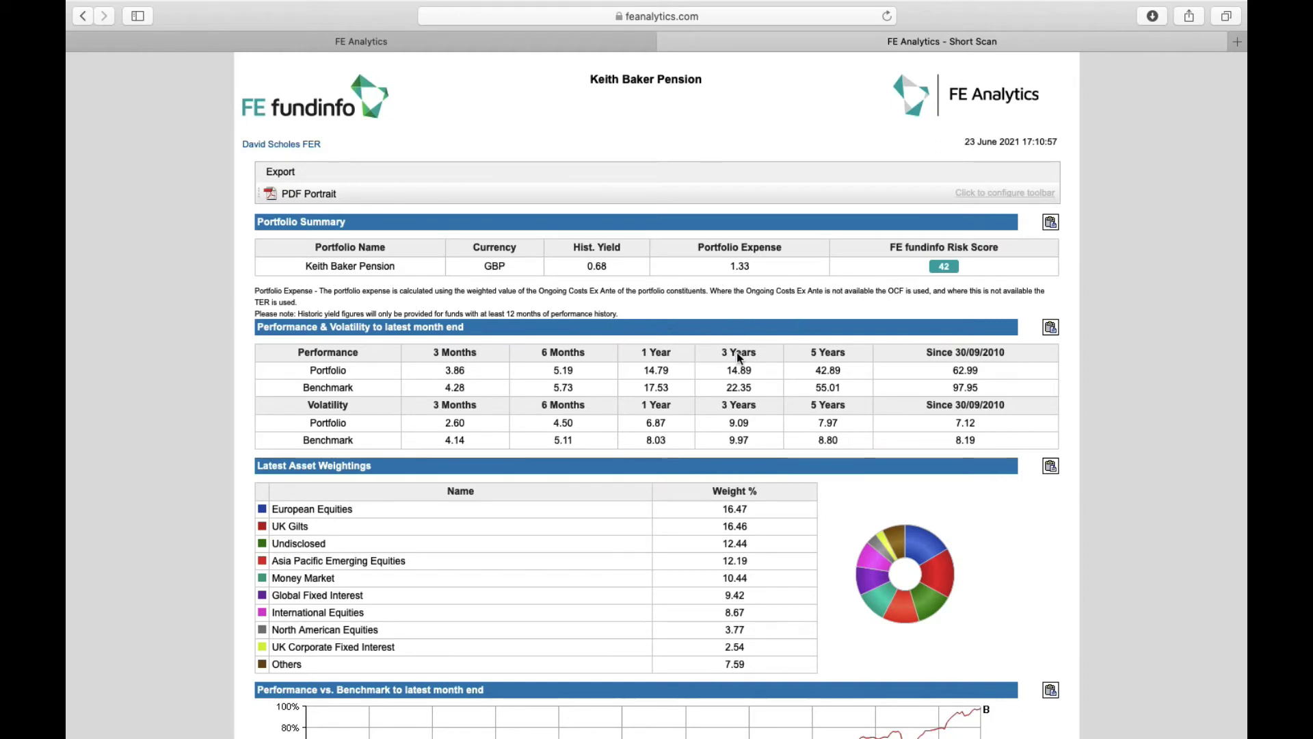
{"action": "scroll", "coordinate": [737, 352], "scroll_direction": "down", "scroll_amount": 4}
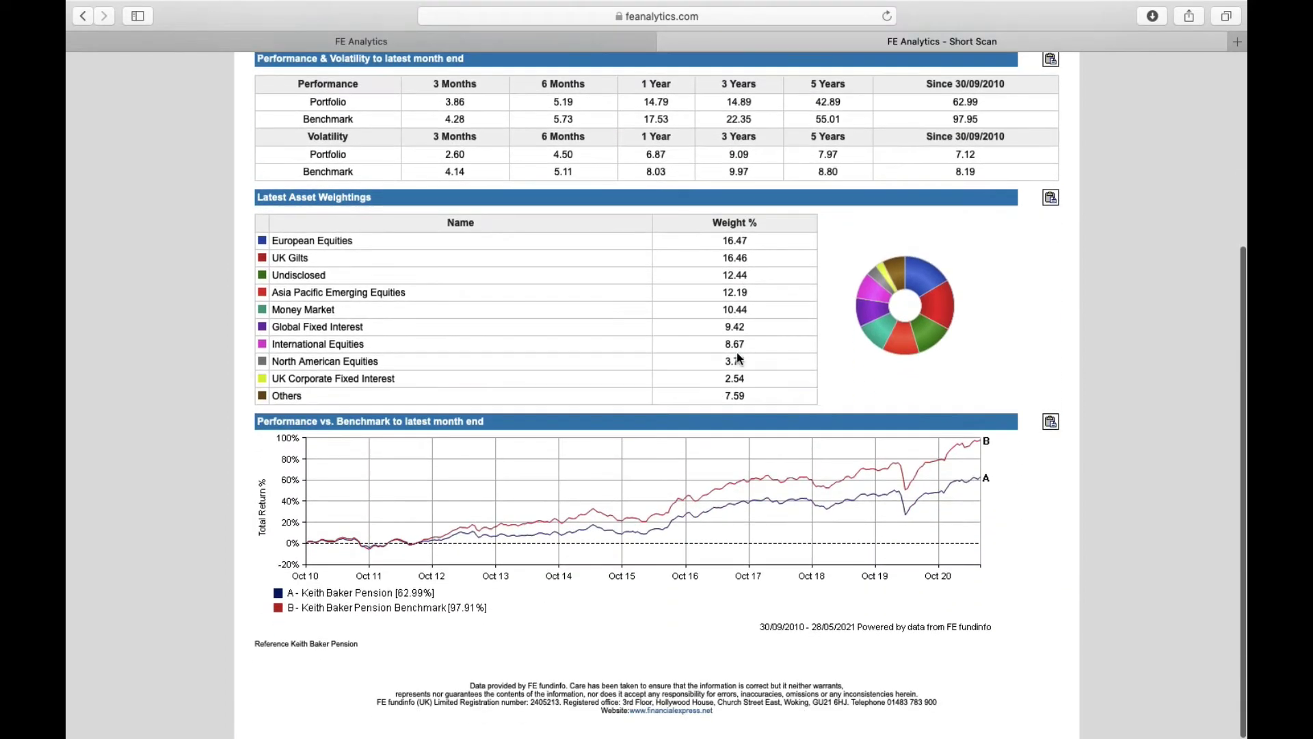
{"action": "scroll", "coordinate": [736, 358], "scroll_direction": "up", "scroll_amount": 4}
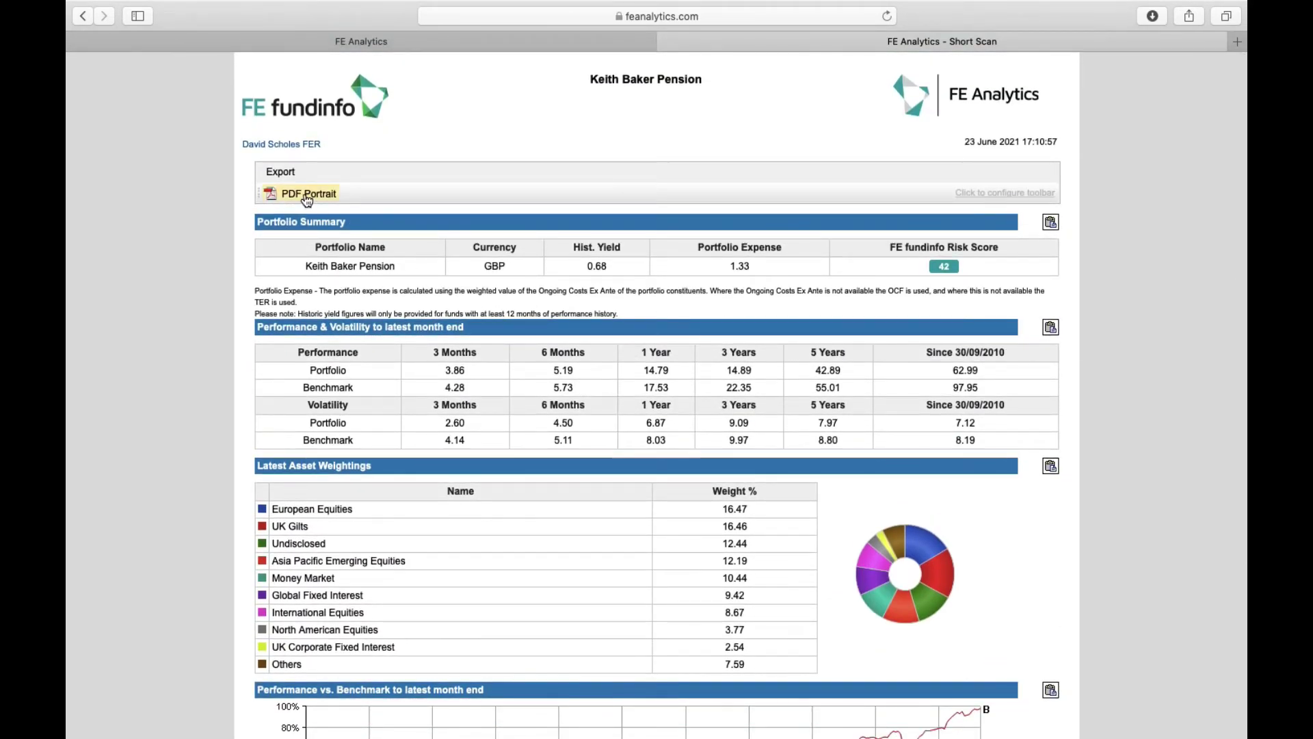
{"action": "key", "text": "super+w"}
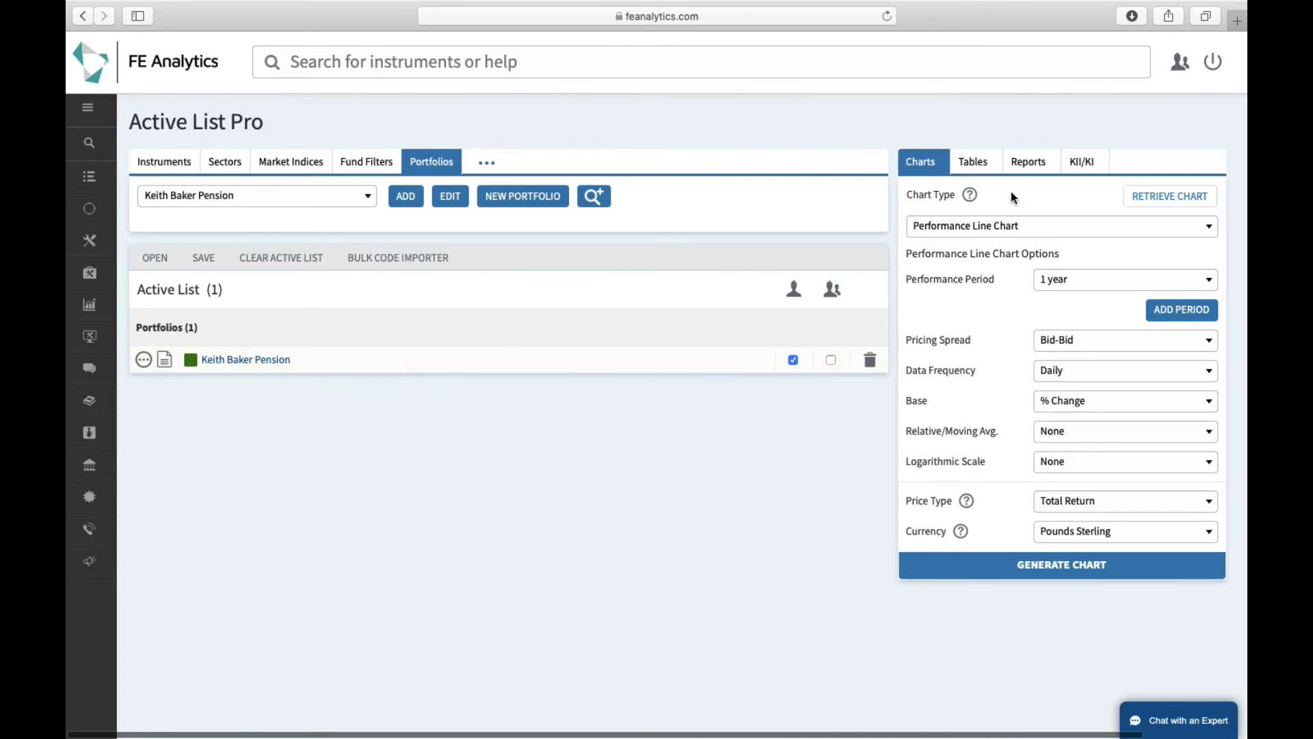
Choose Custom Portfolio Report Builder as the report type and generate the report
{"action": "left_click", "coordinate": [1028, 165]}
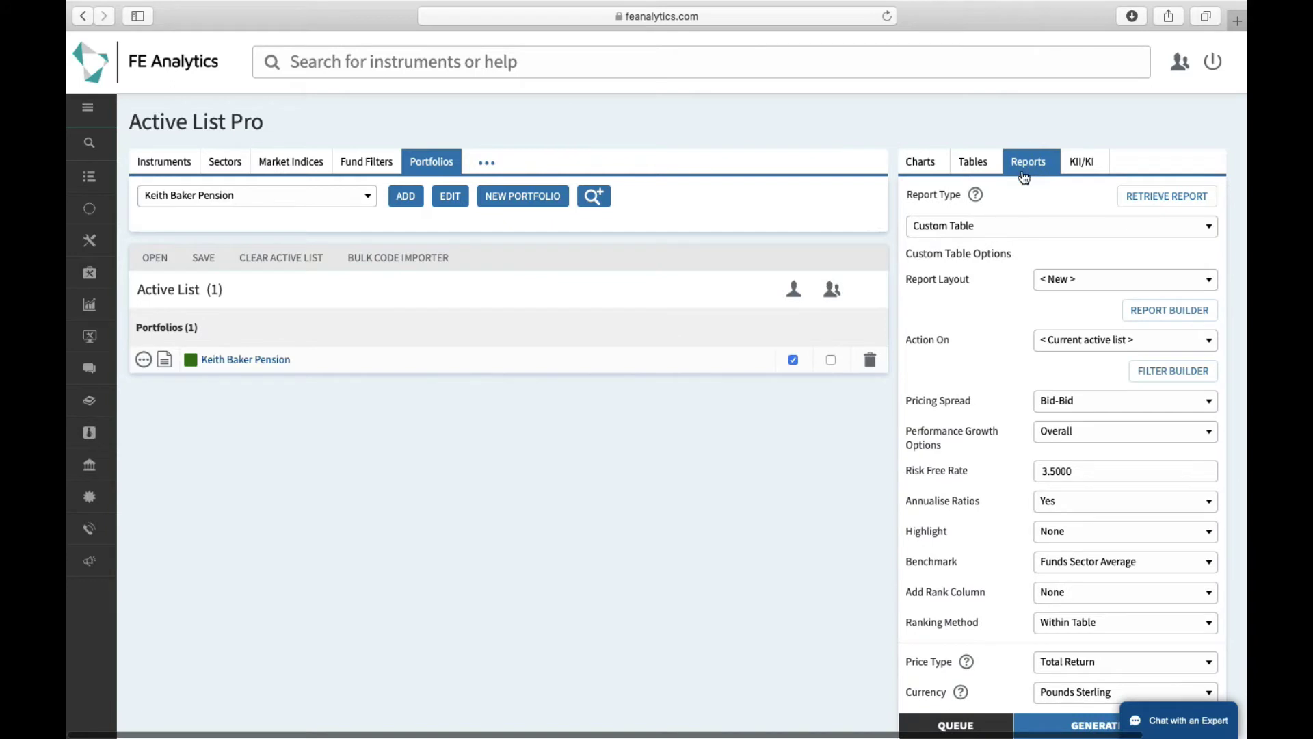
{"action": "left_click", "coordinate": [971, 226]}
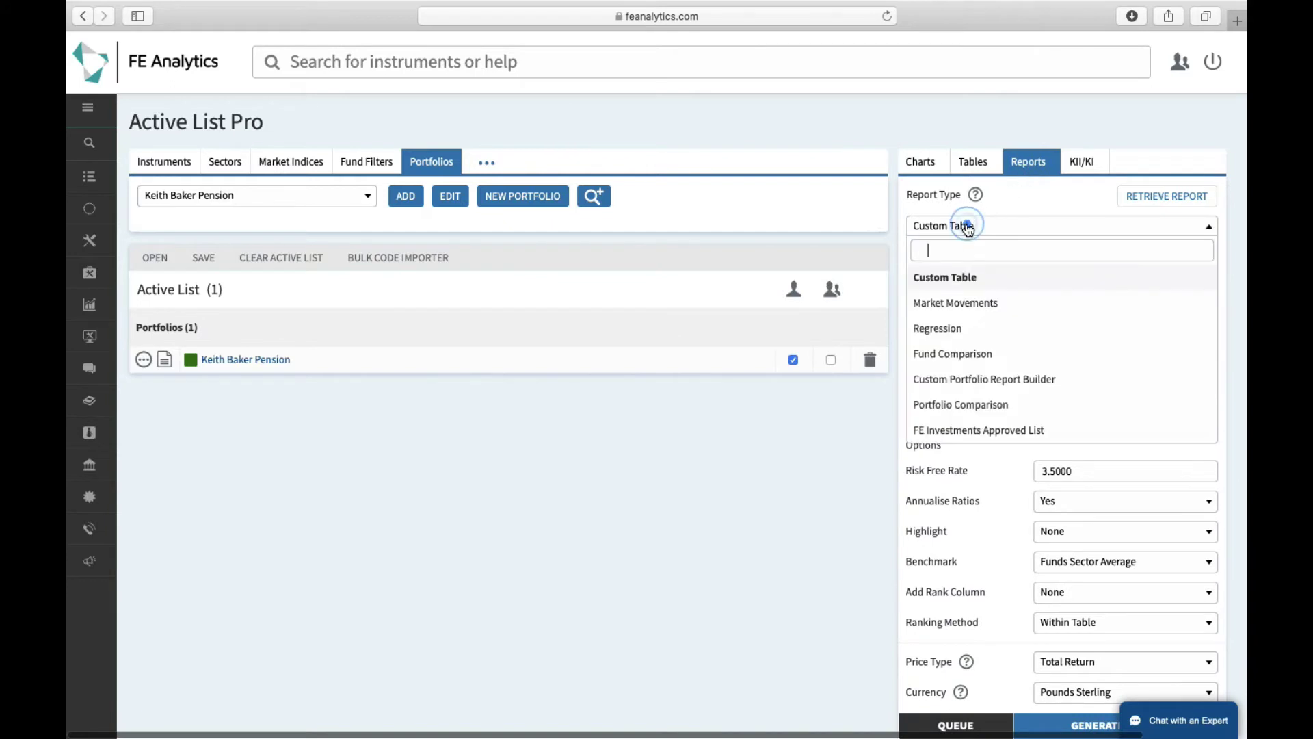
{"action": "left_click", "coordinate": [975, 380]}
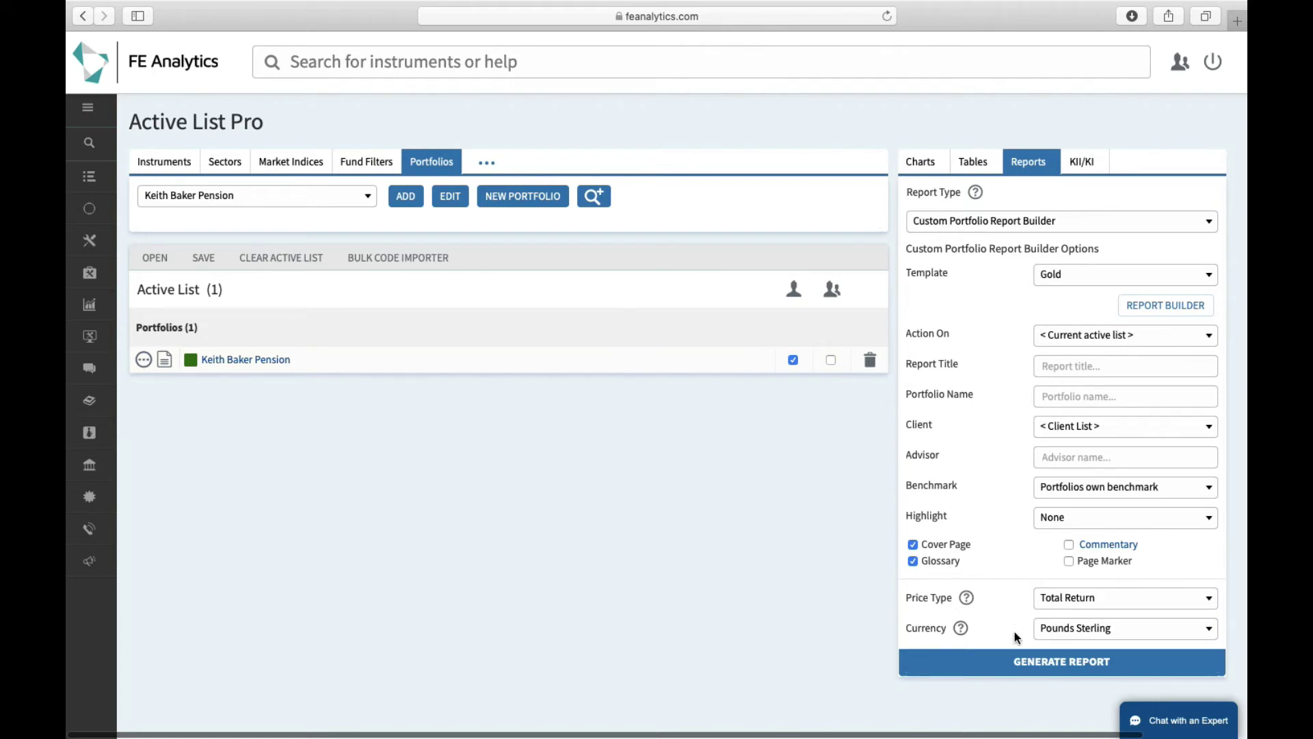
{"action": "left_click", "coordinate": [1022, 672]}
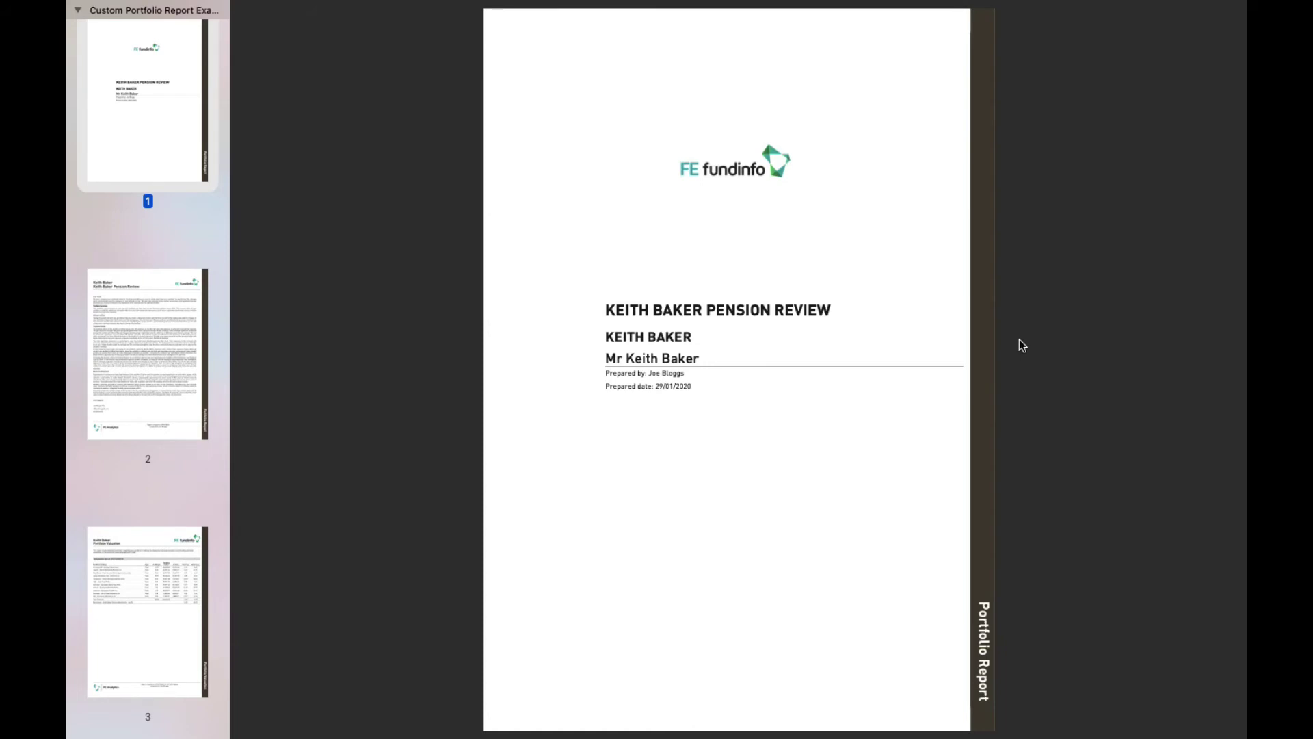
Scroll the report PDF from page 4 through to the fund factsheets around page 20
{"action": "scroll", "coordinate": [1019, 339], "scroll_direction": "down", "scroll_amount": 3}
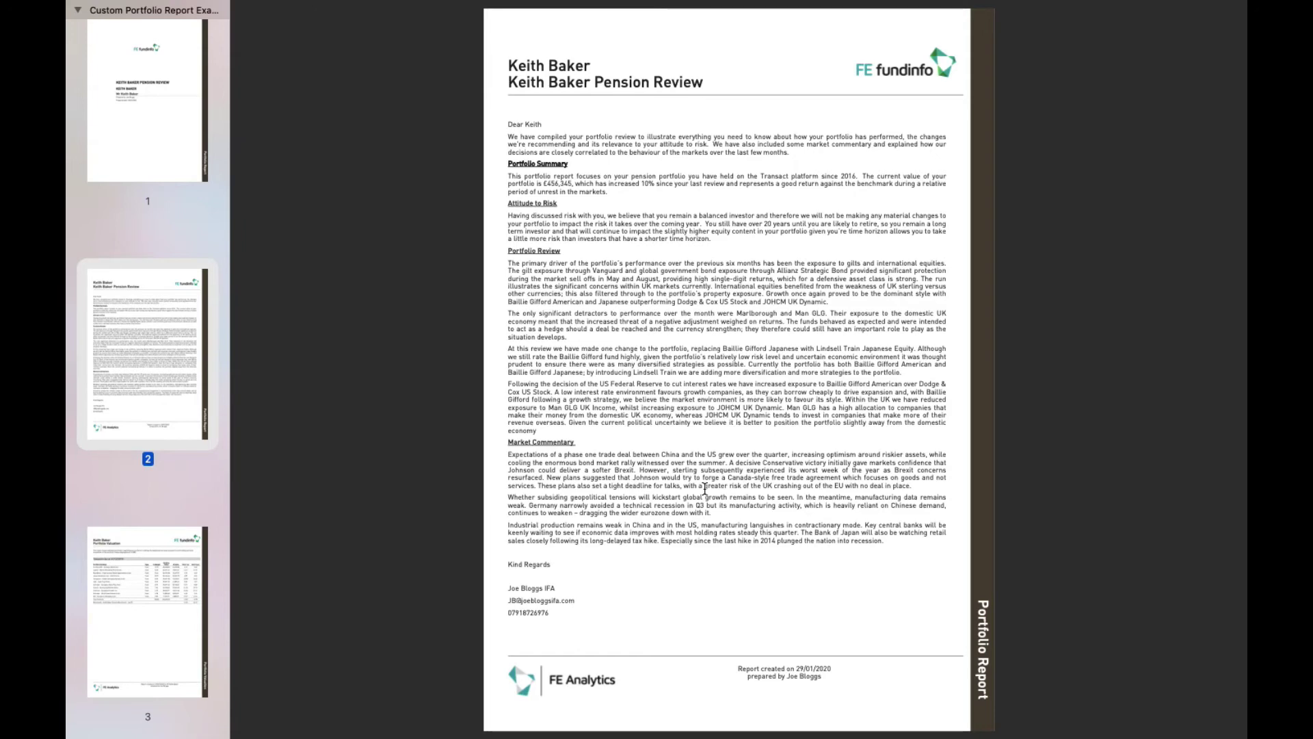
{"action": "scroll", "coordinate": [705, 488], "scroll_direction": "down", "scroll_amount": 15}
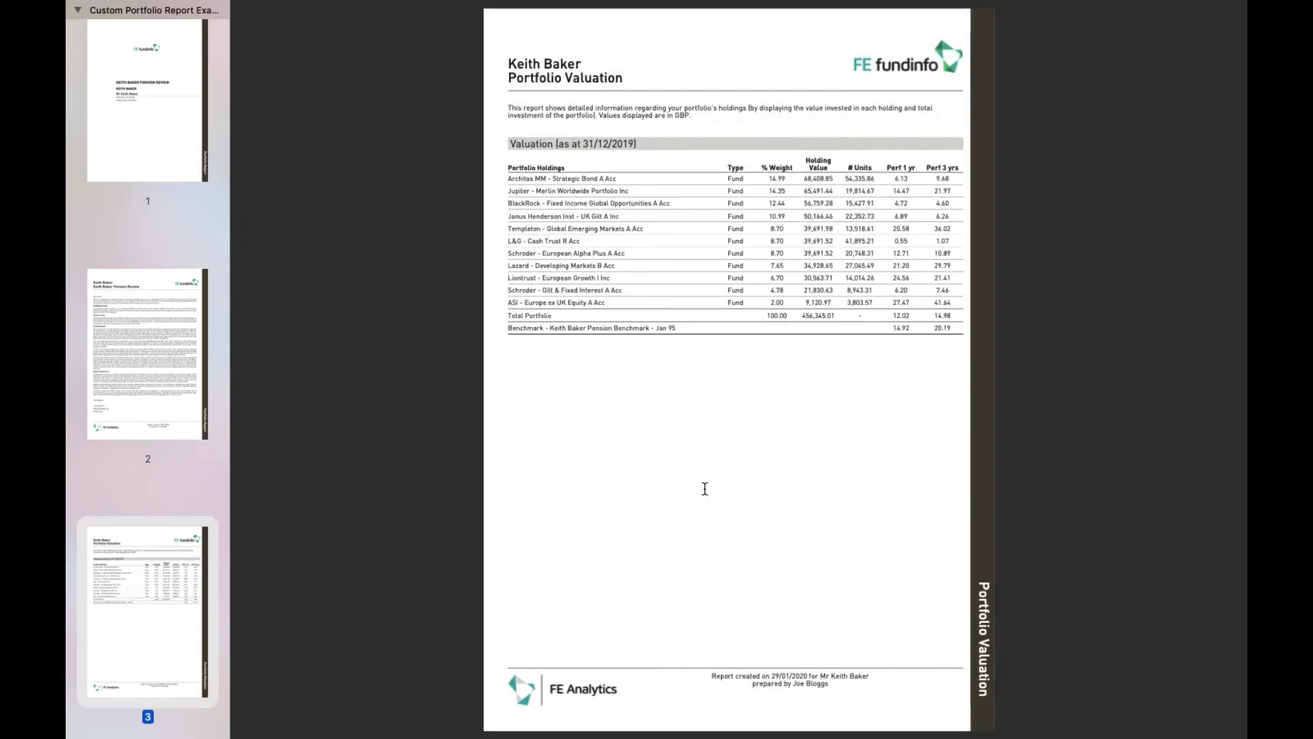
{"action": "scroll", "coordinate": [704, 488], "scroll_direction": "down", "scroll_amount": 15}
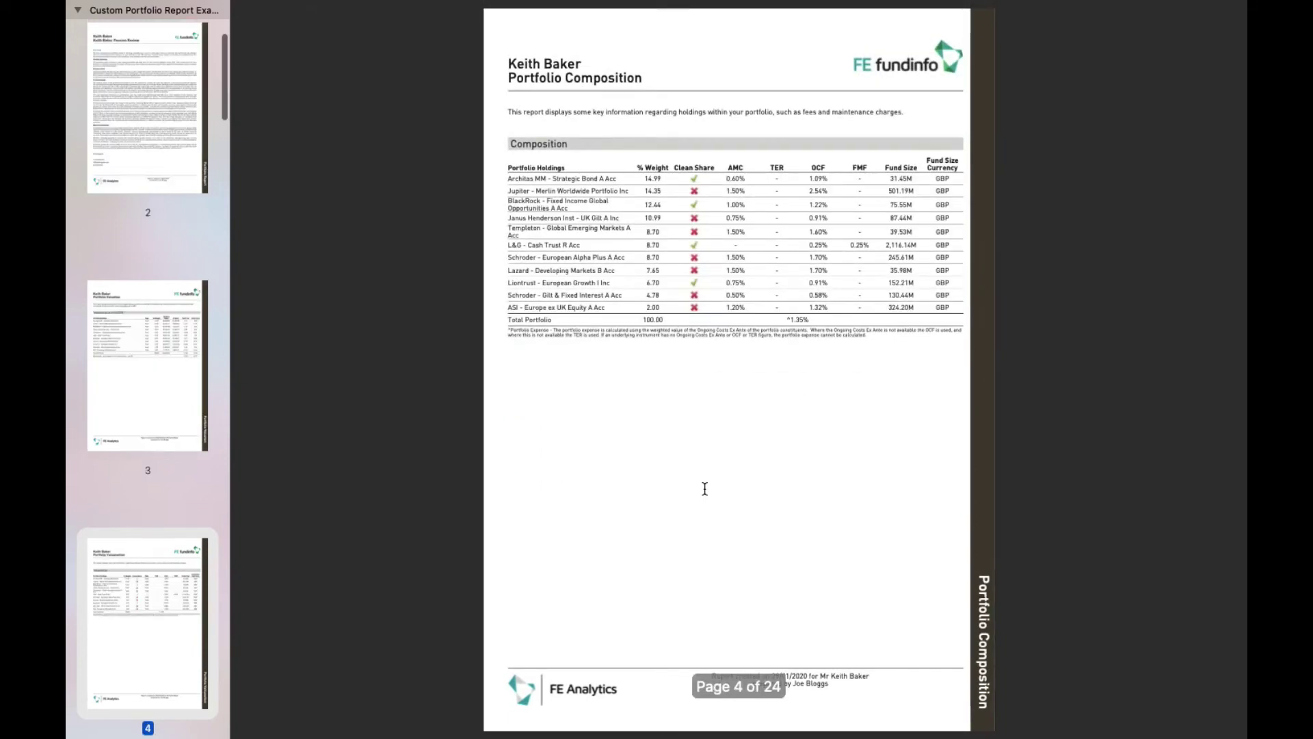
{"action": "scroll", "coordinate": [704, 488], "scroll_direction": "down", "scroll_amount": 15}
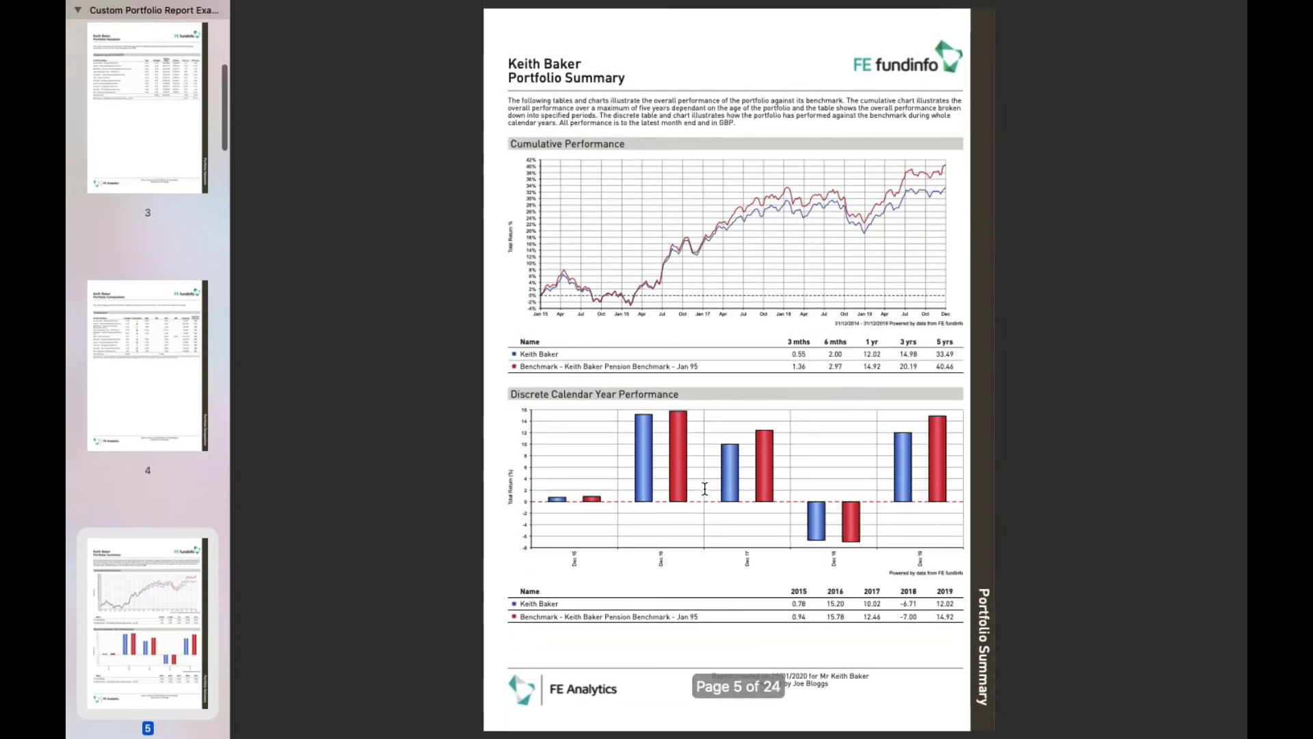
{"action": "scroll", "coordinate": [704, 488], "scroll_direction": "down", "scroll_amount": 15}
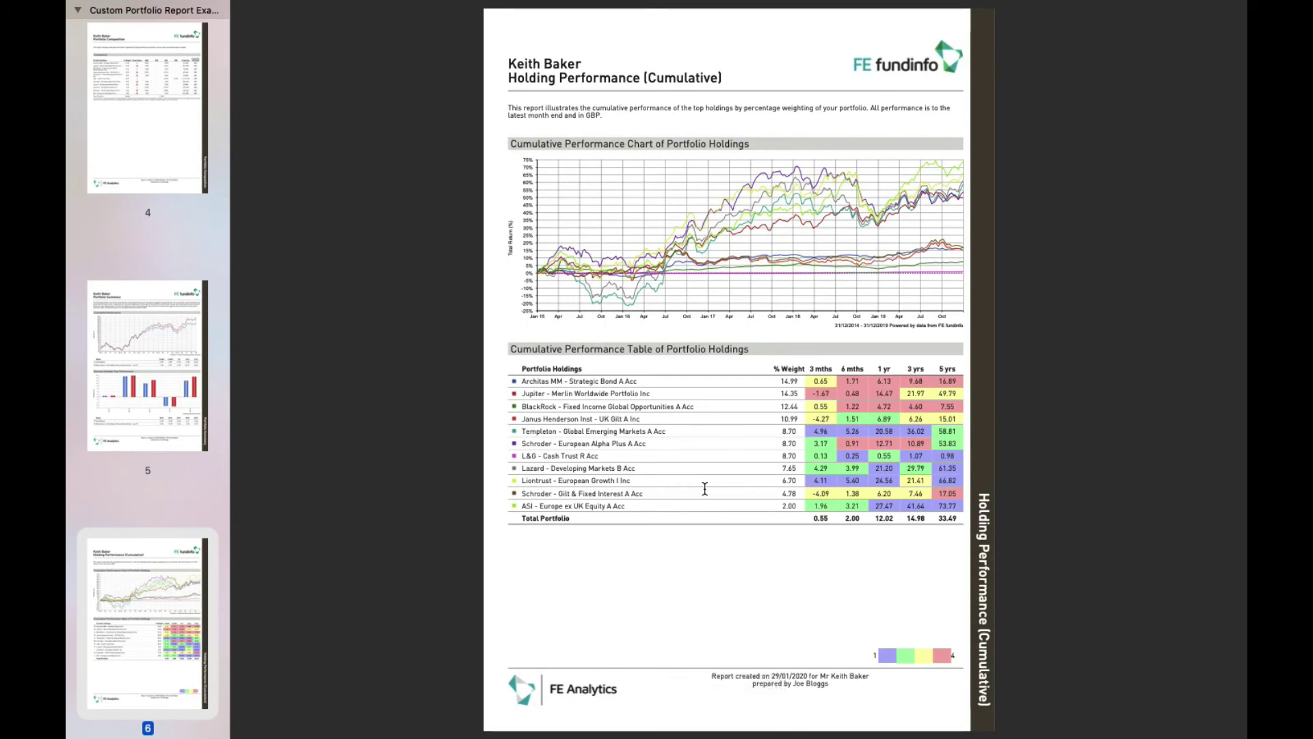
{"action": "scroll", "coordinate": [704, 488], "scroll_direction": "down", "scroll_amount": 20}
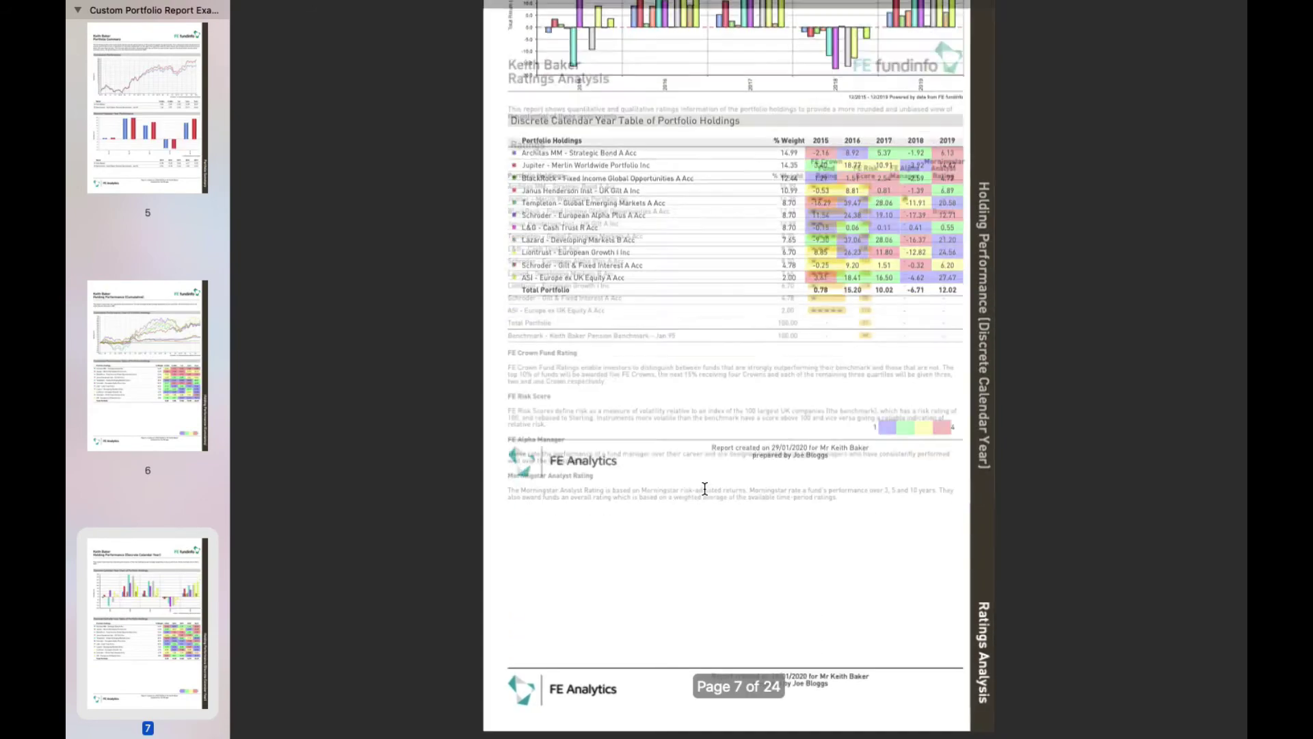
{"action": "scroll", "coordinate": [704, 488], "scroll_direction": "down", "scroll_amount": 15}
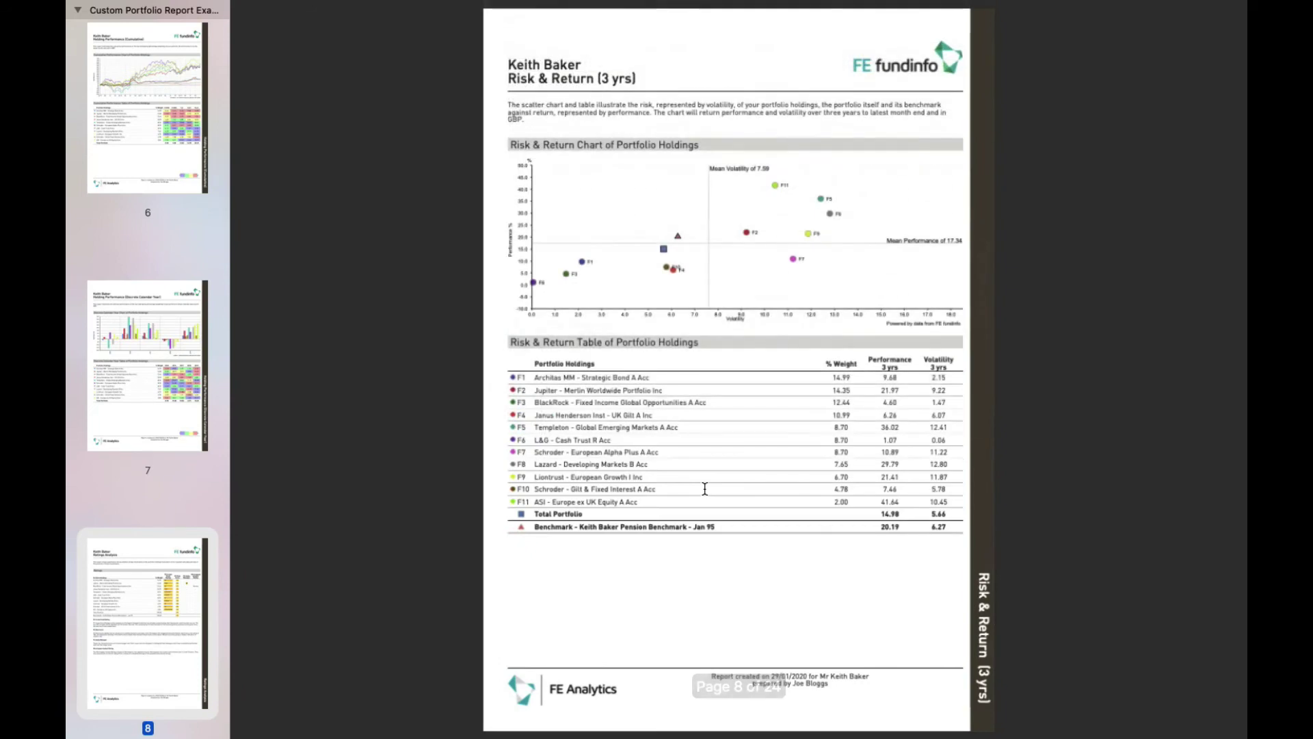
{"action": "scroll", "coordinate": [704, 488], "scroll_direction": "down", "scroll_amount": 15}
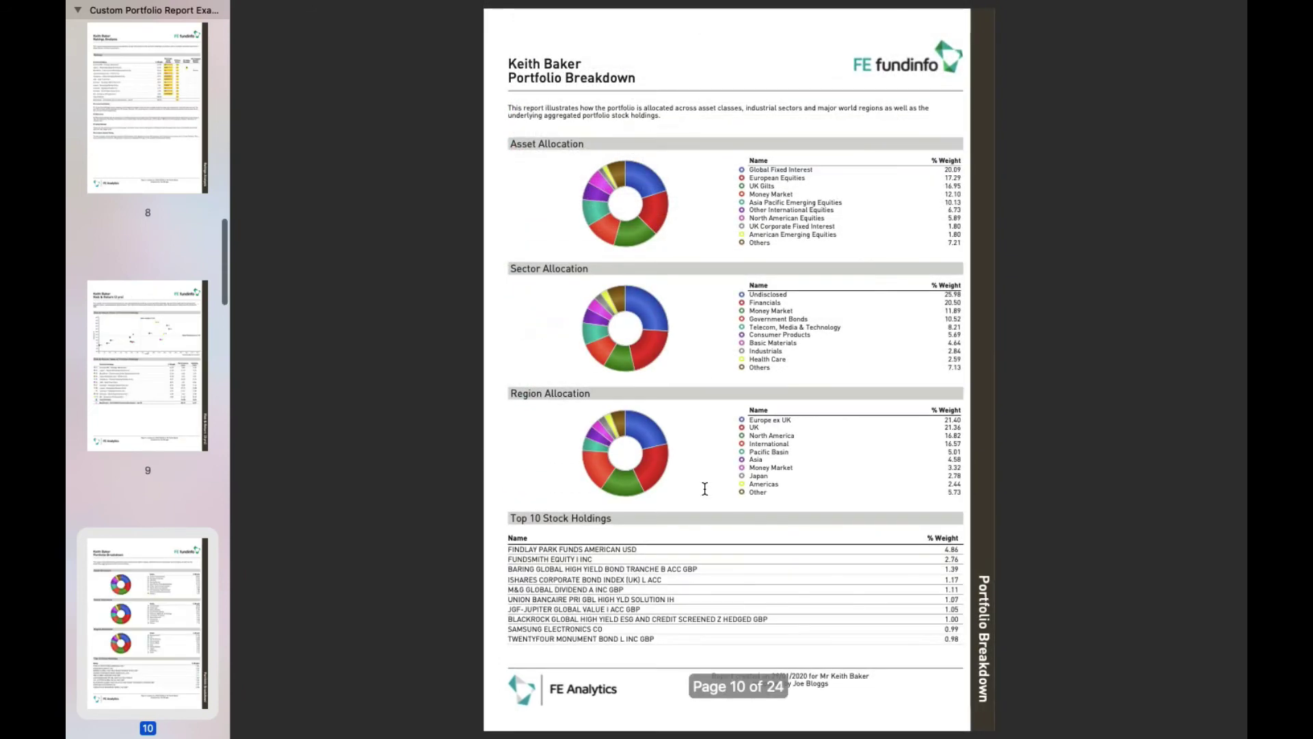
{"action": "scroll", "coordinate": [705, 488], "scroll_direction": "down", "scroll_amount": 15}
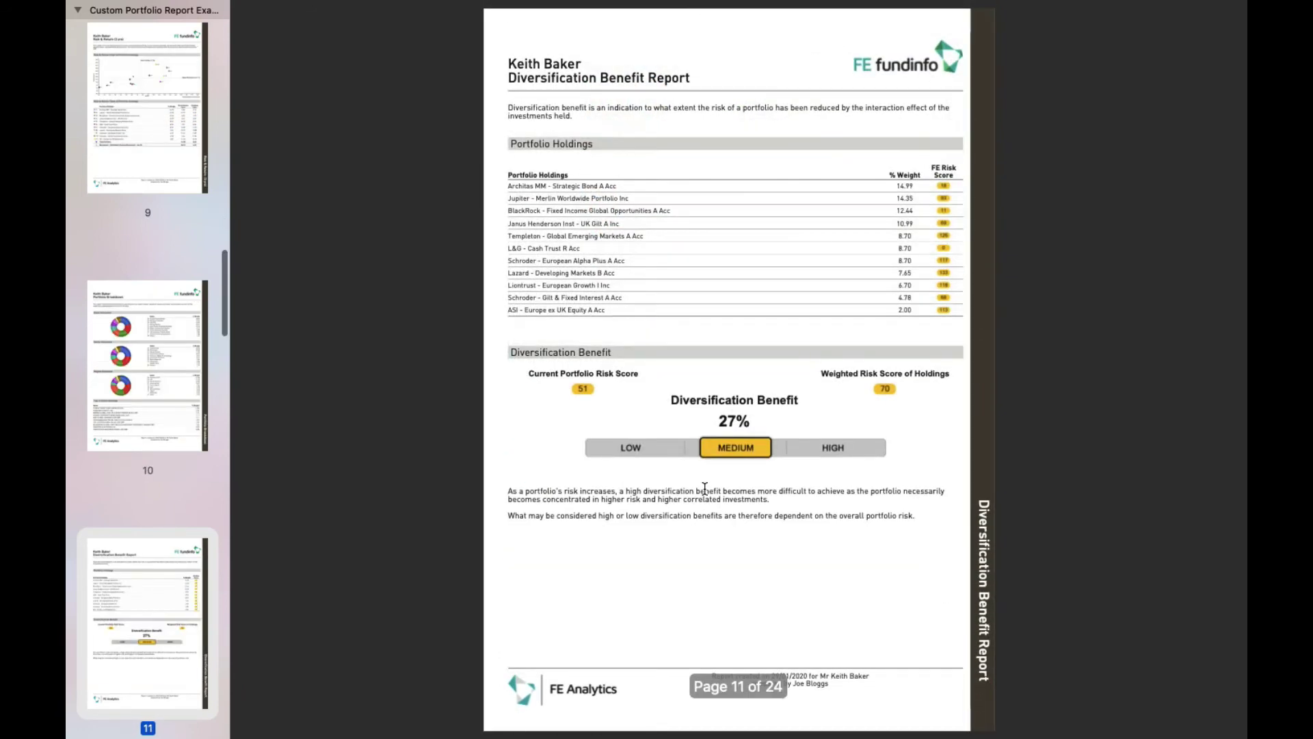
{"action": "scroll", "coordinate": [704, 489], "scroll_direction": "down", "scroll_amount": 10}
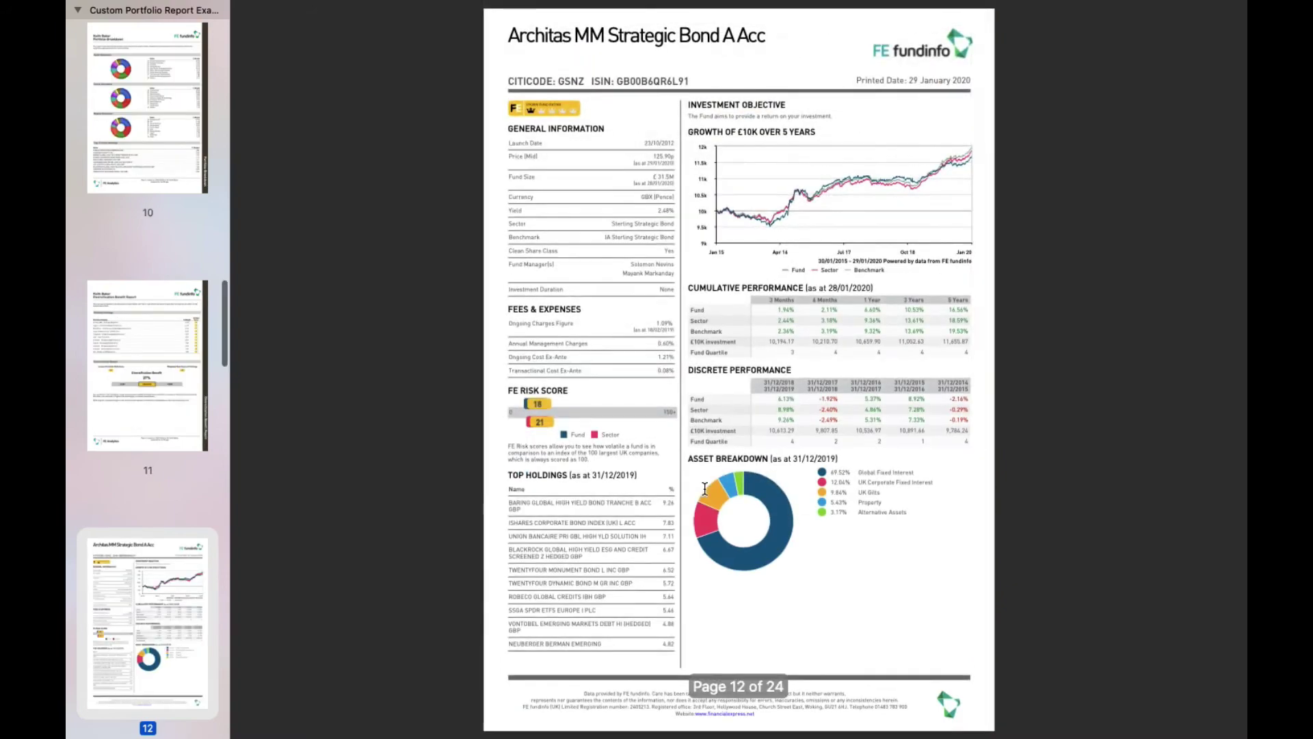
{"action": "scroll", "coordinate": [704, 489], "scroll_direction": "down", "scroll_amount": 20}
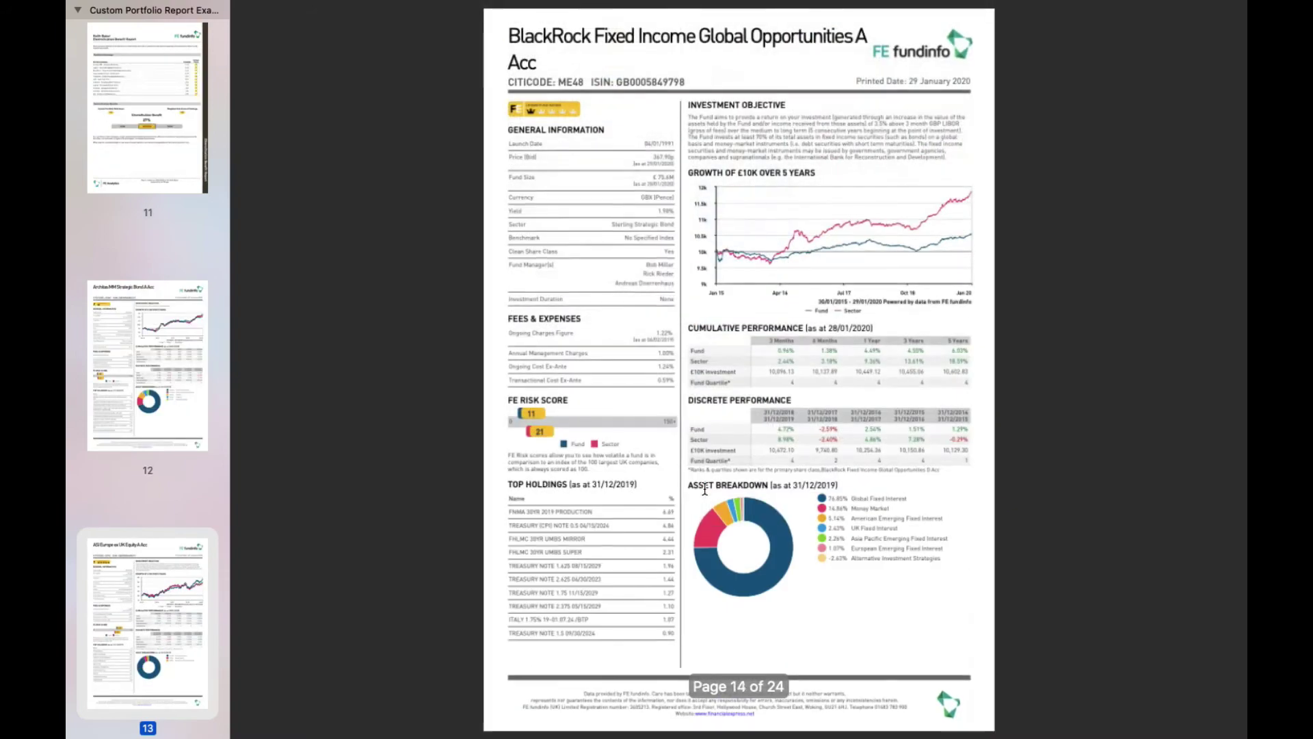
{"action": "scroll", "coordinate": [704, 489], "scroll_direction": "down", "scroll_amount": 20}
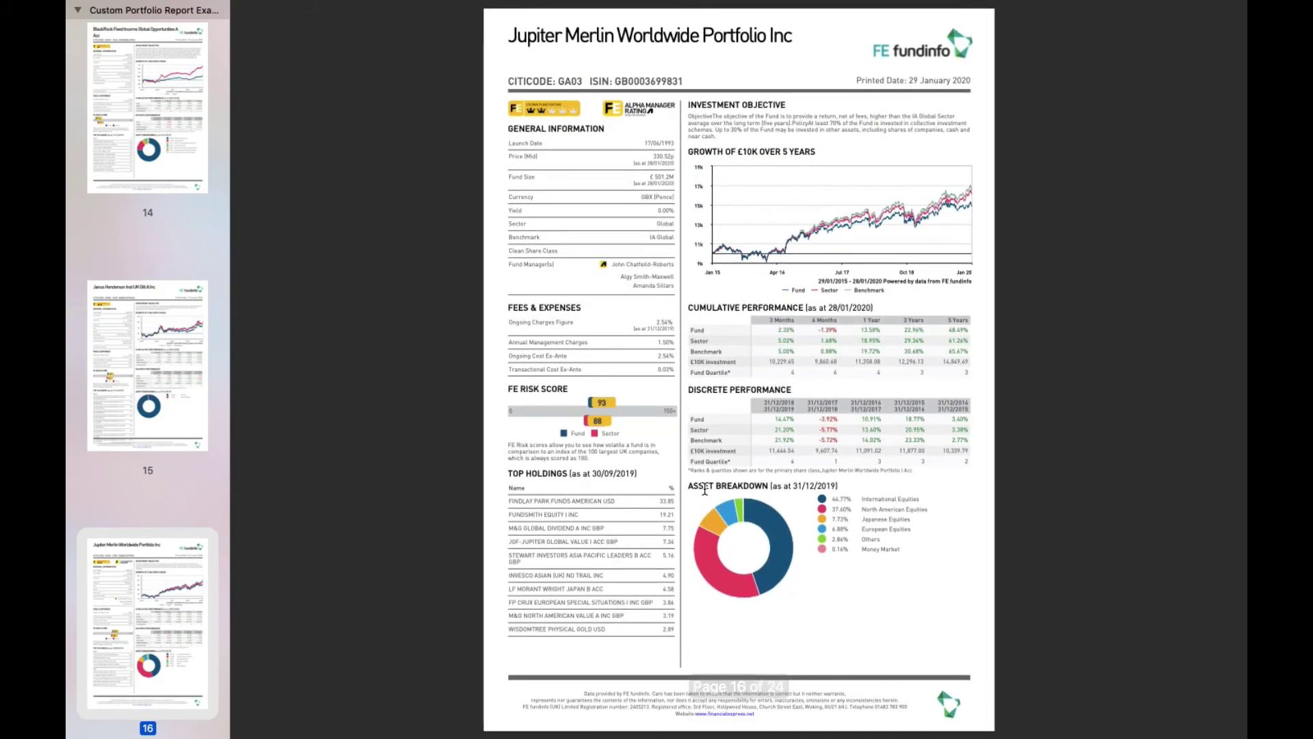
{"action": "scroll", "coordinate": [704, 488], "scroll_direction": "down", "scroll_amount": 15}
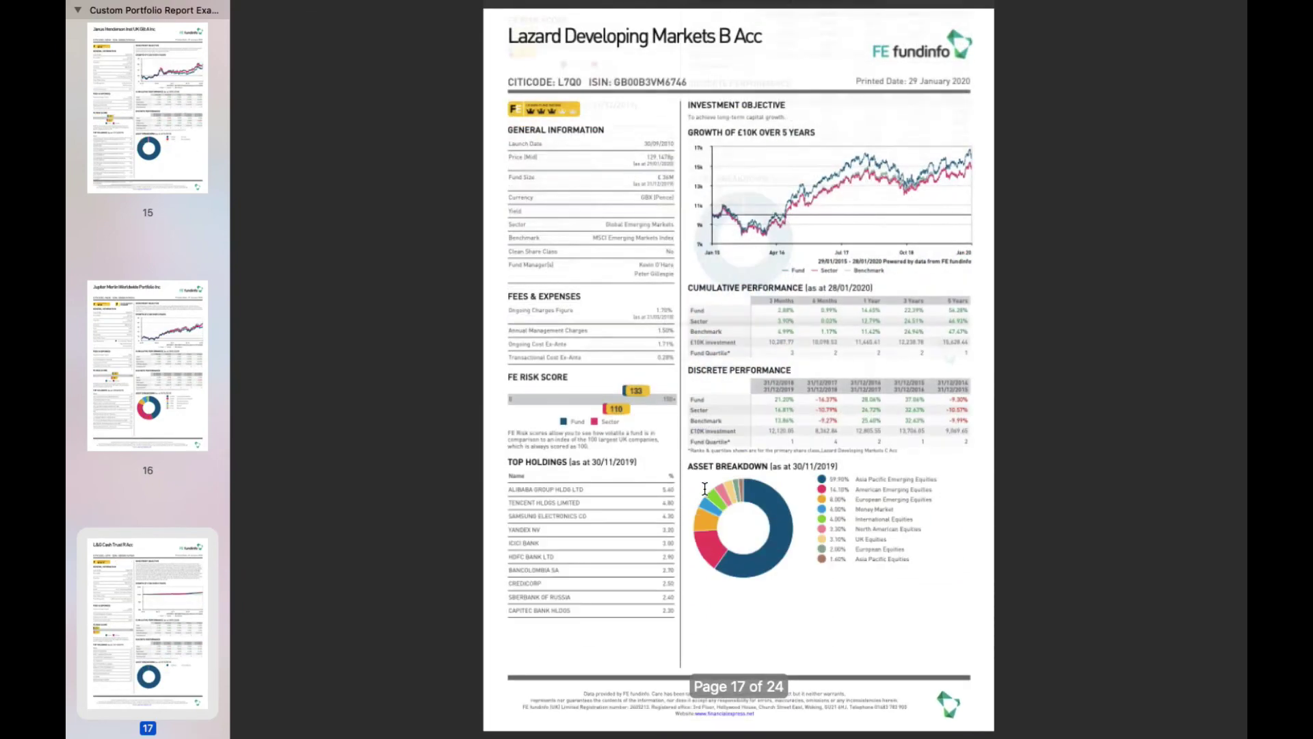
{"action": "scroll", "coordinate": [704, 488], "scroll_direction": "down", "scroll_amount": 8}
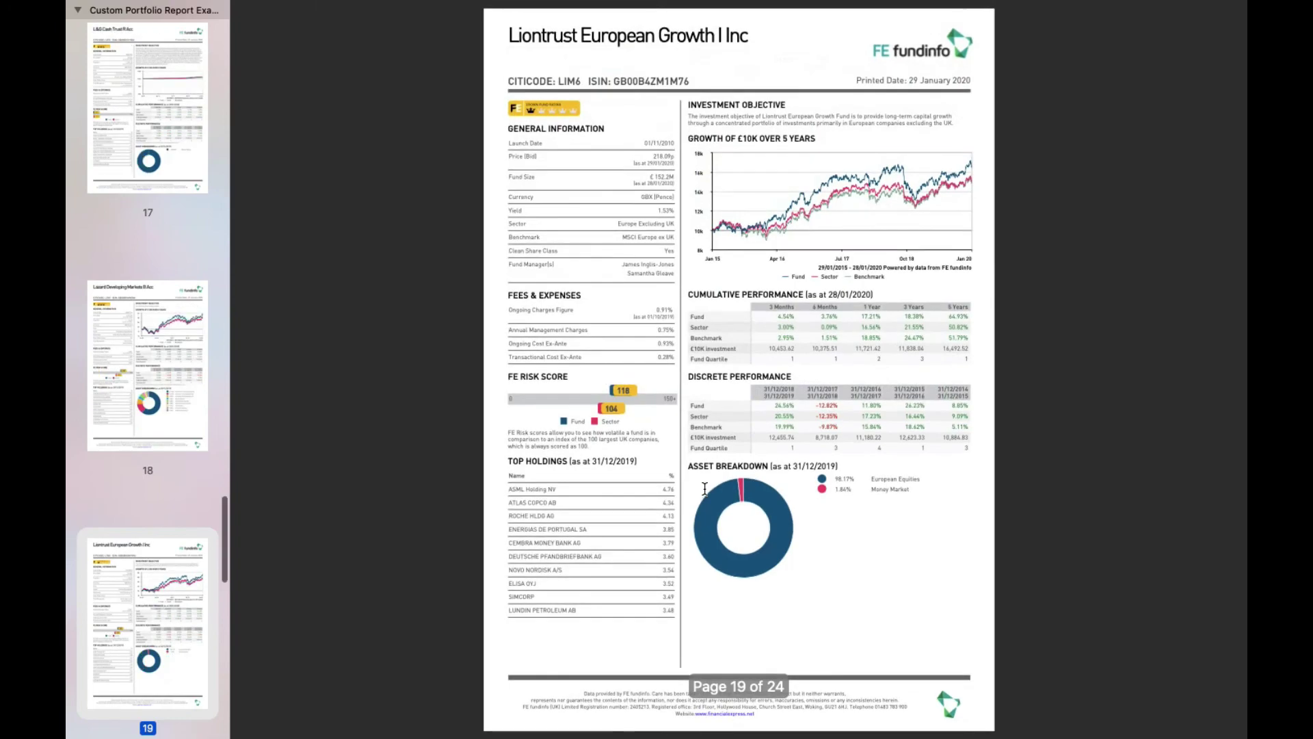
{"action": "scroll", "coordinate": [704, 488], "scroll_direction": "down", "scroll_amount": 10}
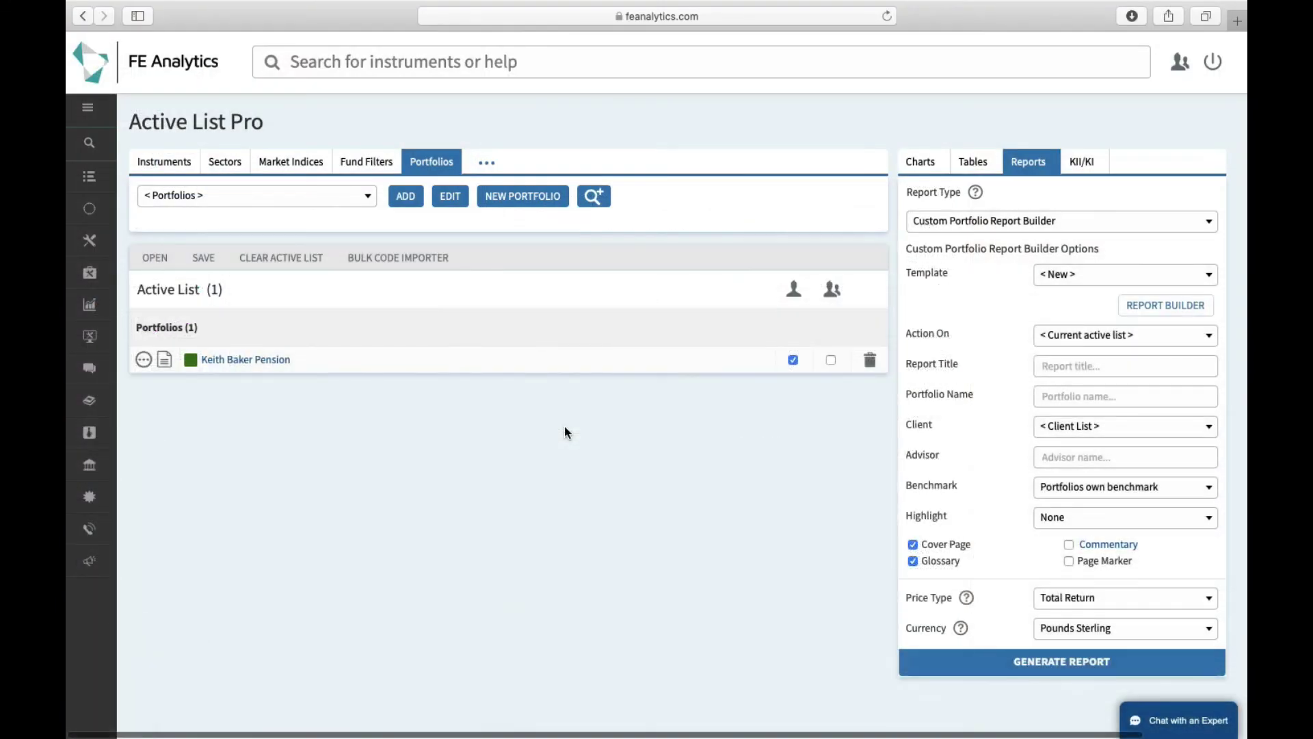
Open File Manager and filter the item type to show only Active Lists
{"action": "mouse_move", "coordinate": [92, 411]}
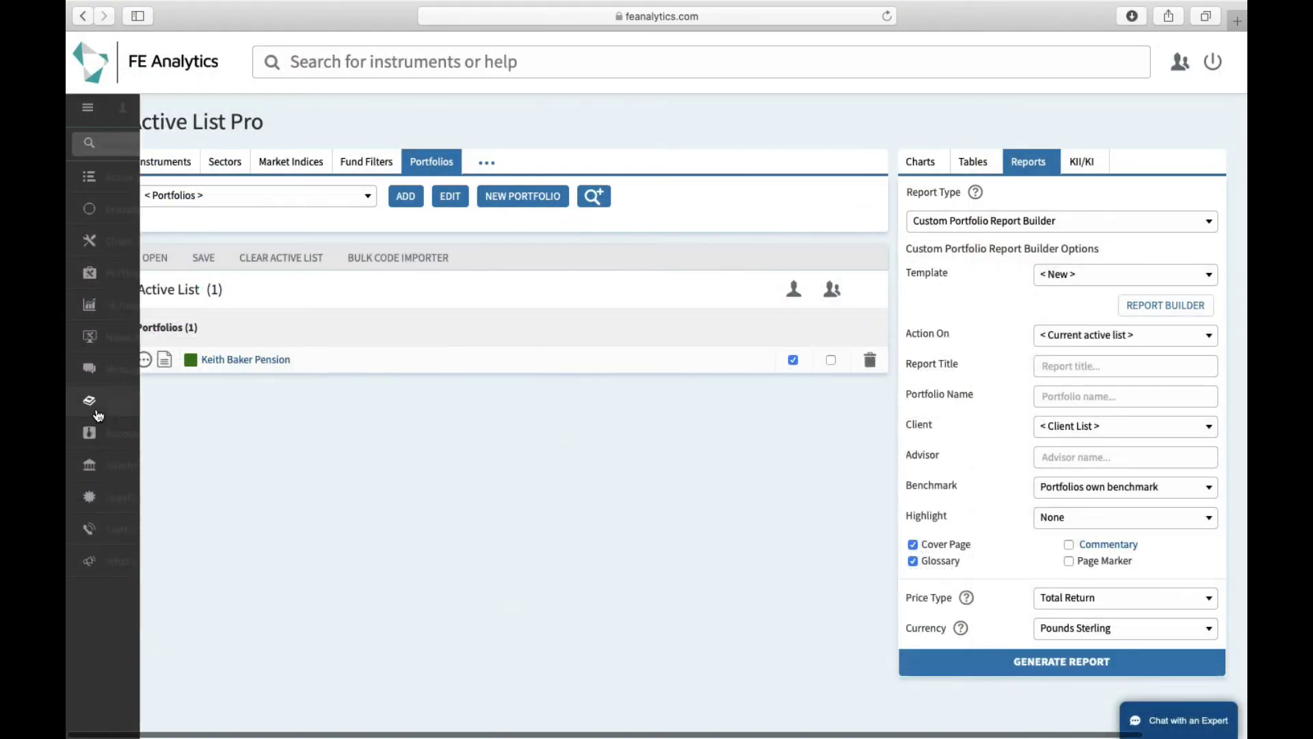
{"action": "left_click", "coordinate": [133, 438]}
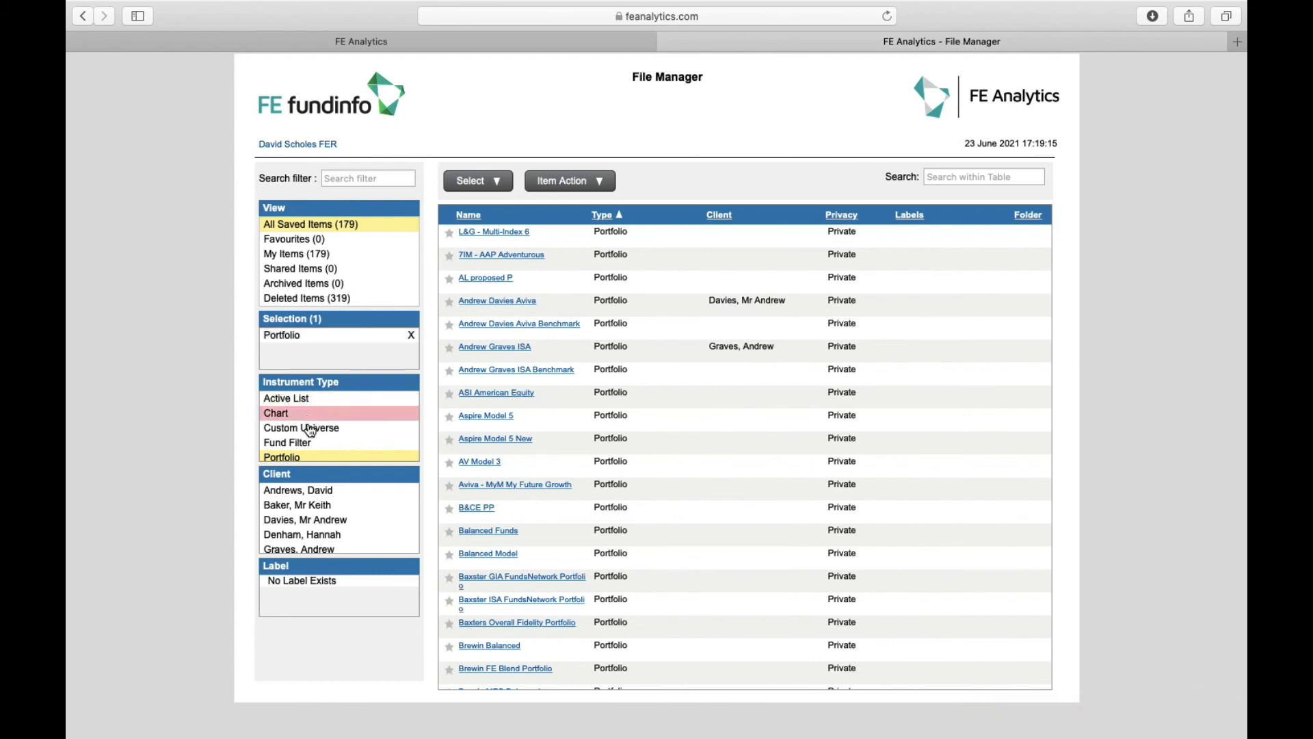
{"action": "left_click", "coordinate": [311, 403]}
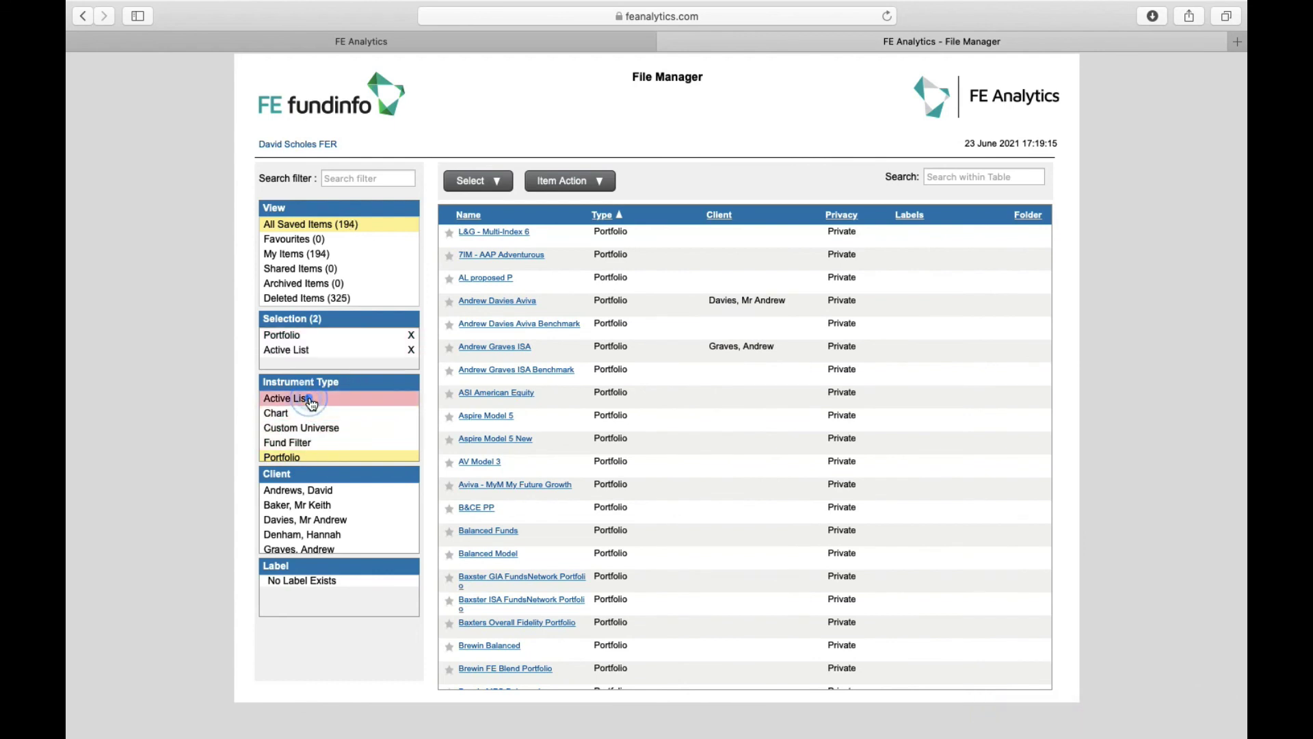
{"action": "left_click", "coordinate": [412, 336]}
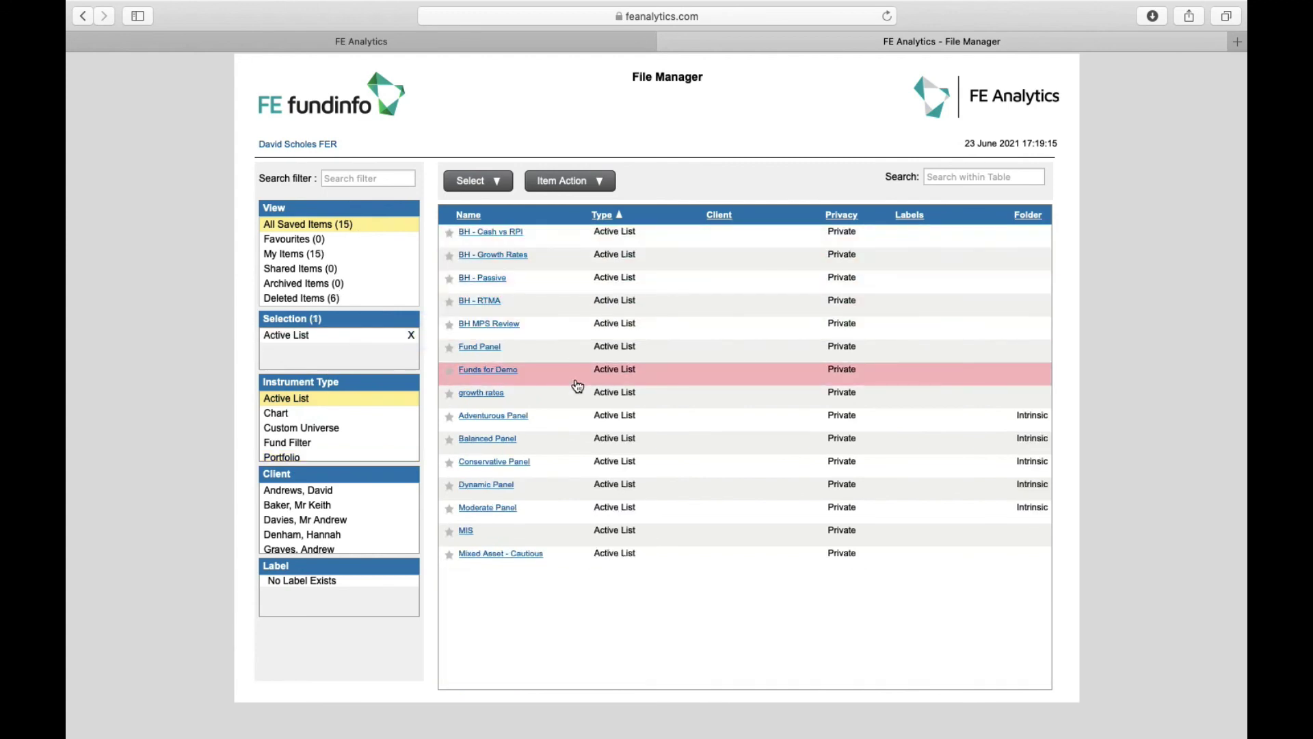
Delete the BH - Cash vs RPI active list, then go back to Active List Pro
{"action": "left_click", "coordinate": [589, 244]}
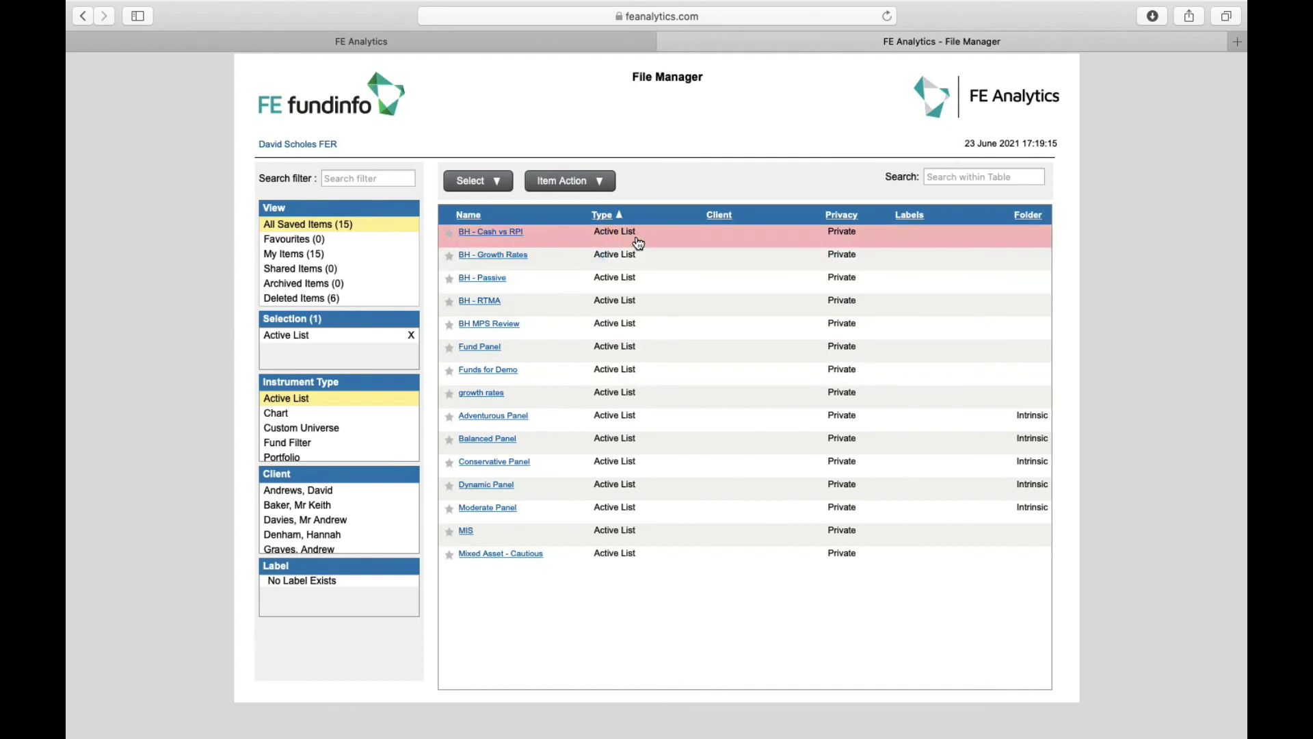
{"action": "left_click", "coordinate": [648, 282]}
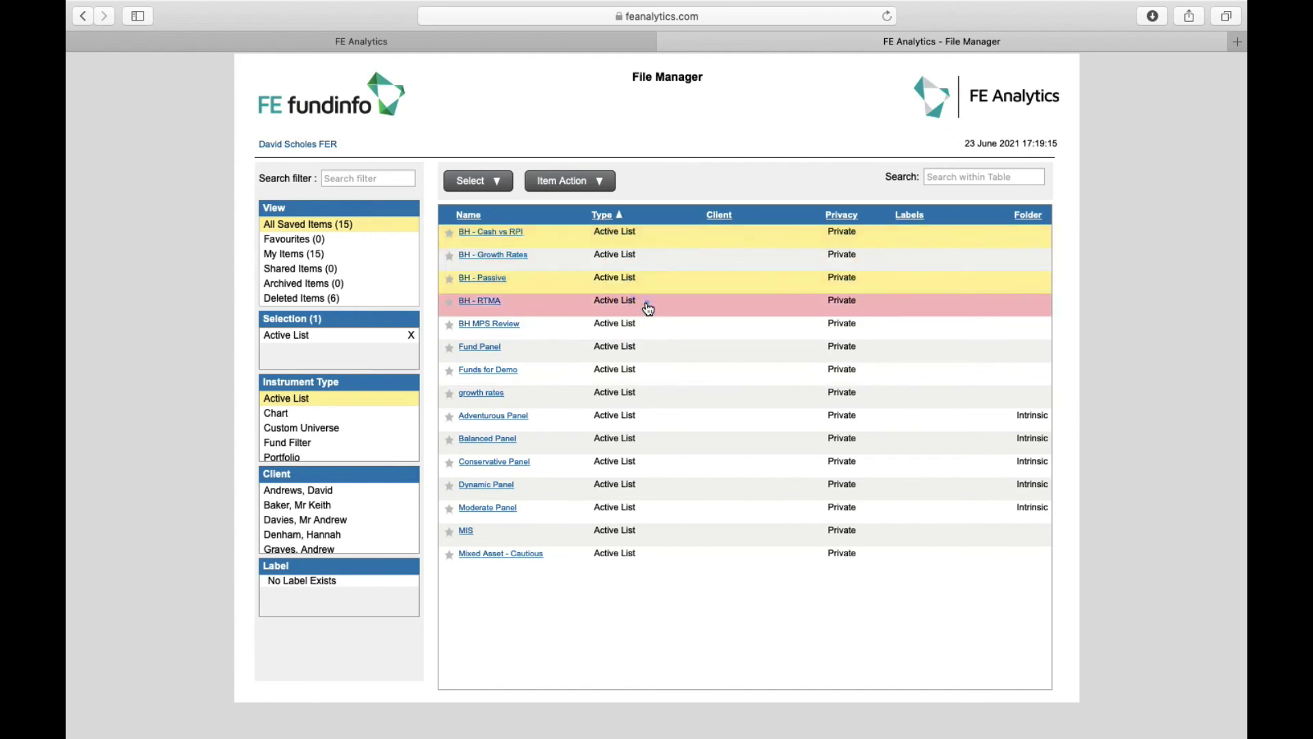
{"action": "left_click", "coordinate": [651, 282]}
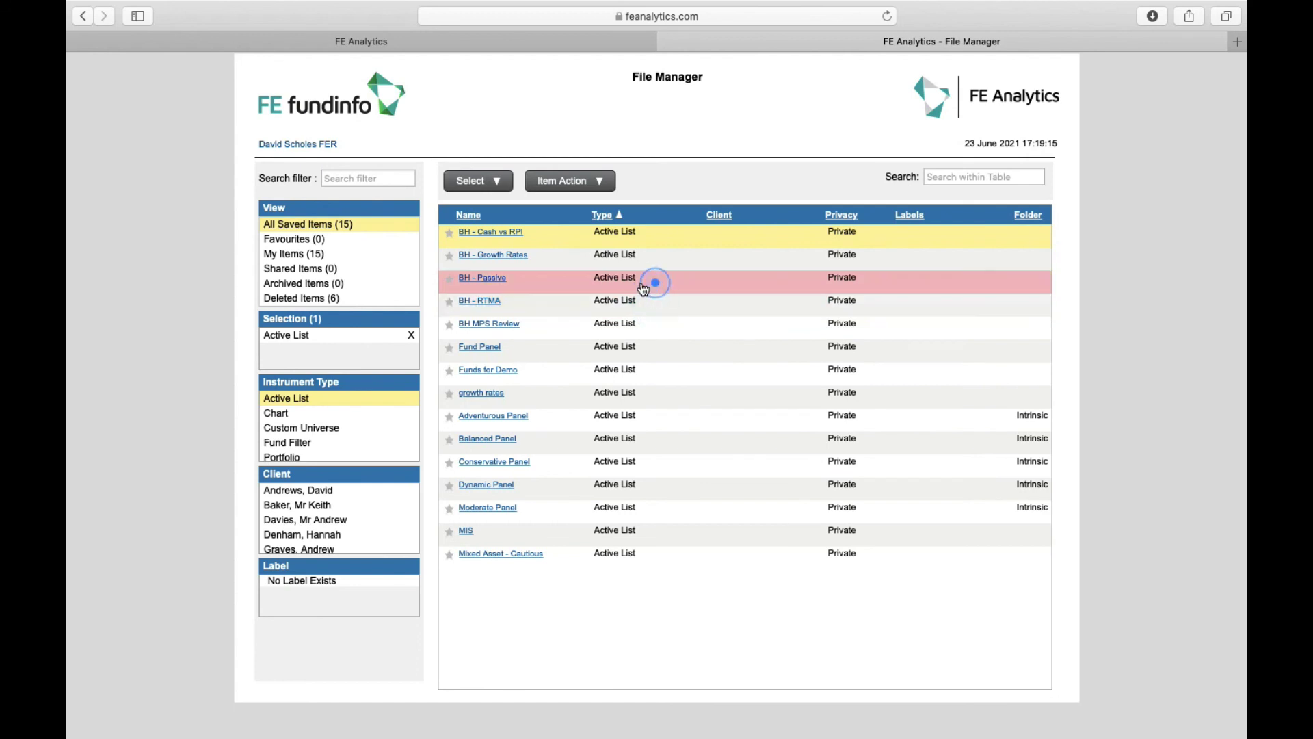
{"action": "left_click", "coordinate": [574, 180]}
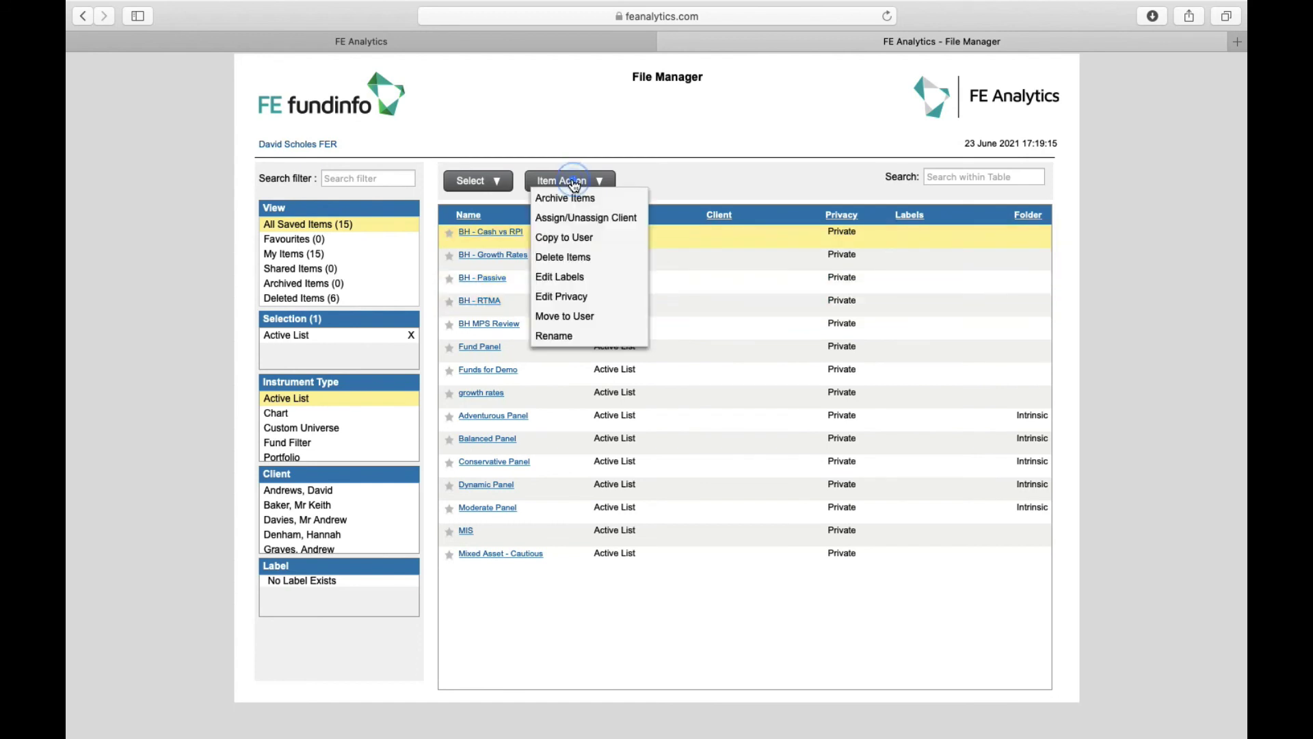
{"action": "left_click", "coordinate": [581, 266]}
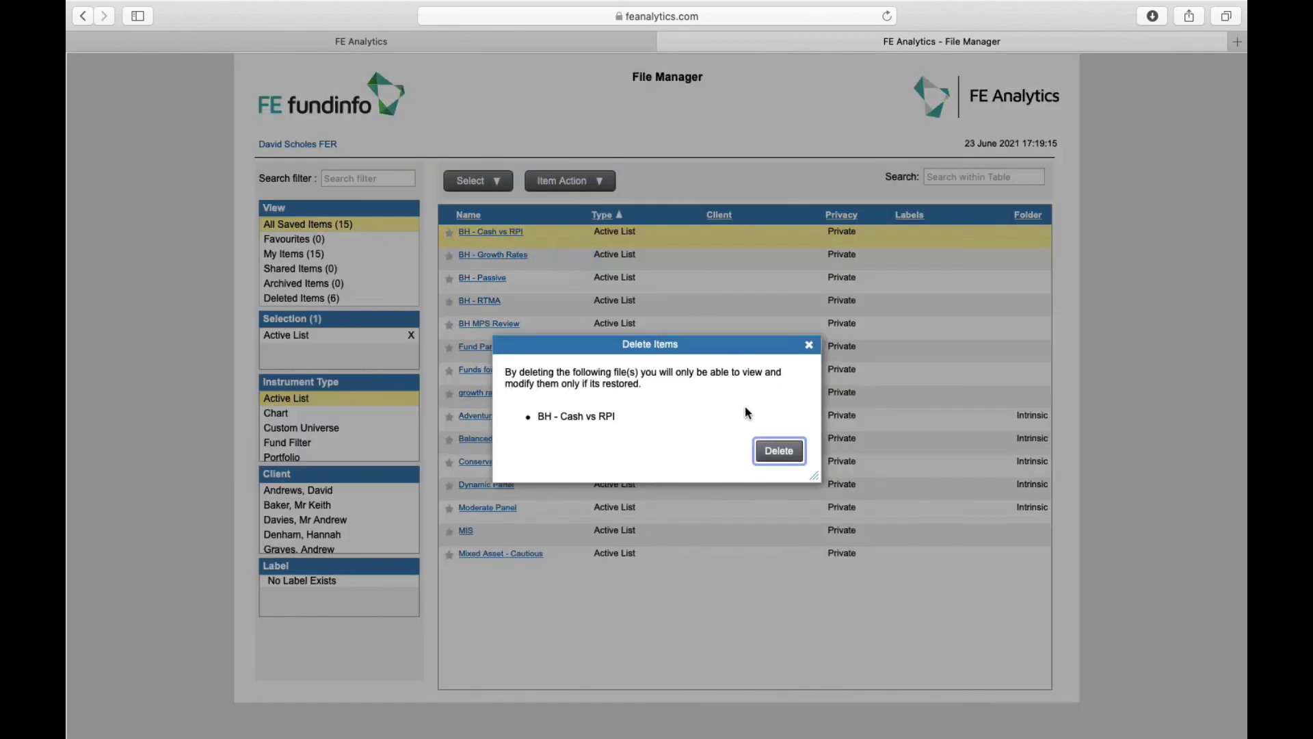
{"action": "left_click", "coordinate": [776, 455]}
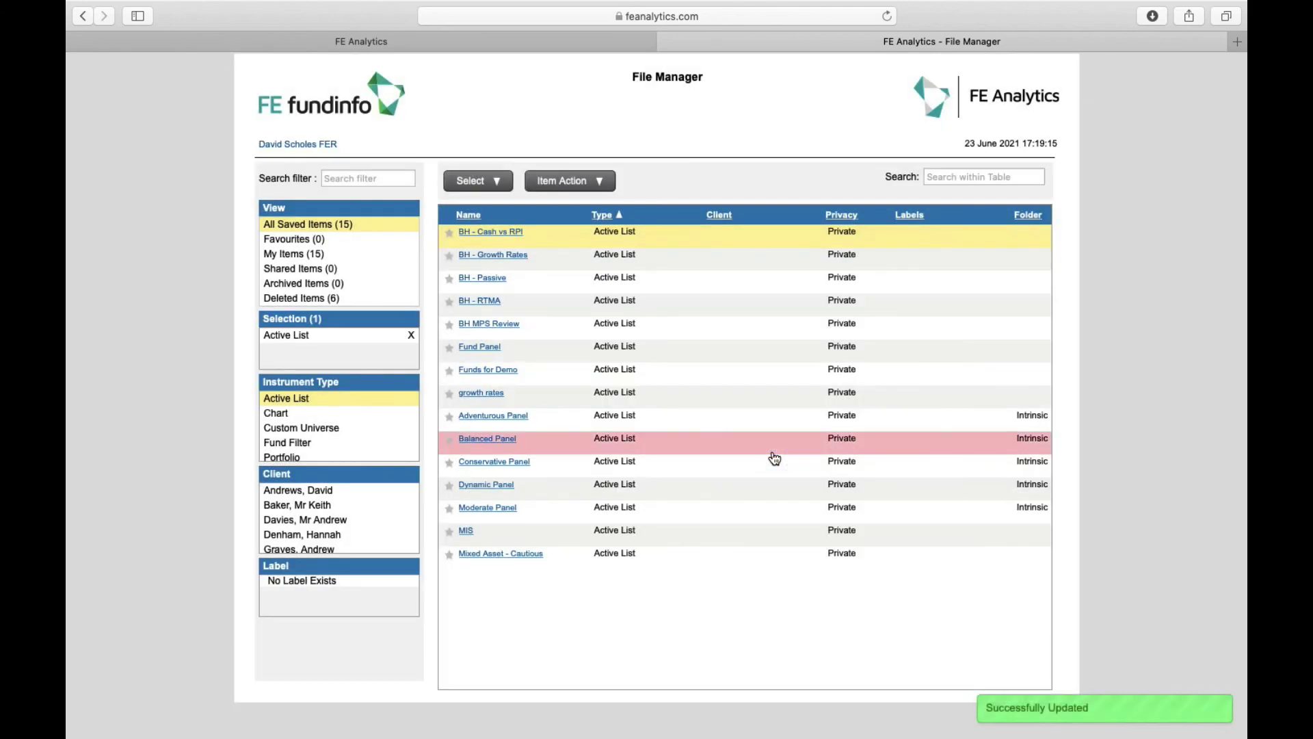
{"action": "key", "text": "ctrl+shift+Tab"}
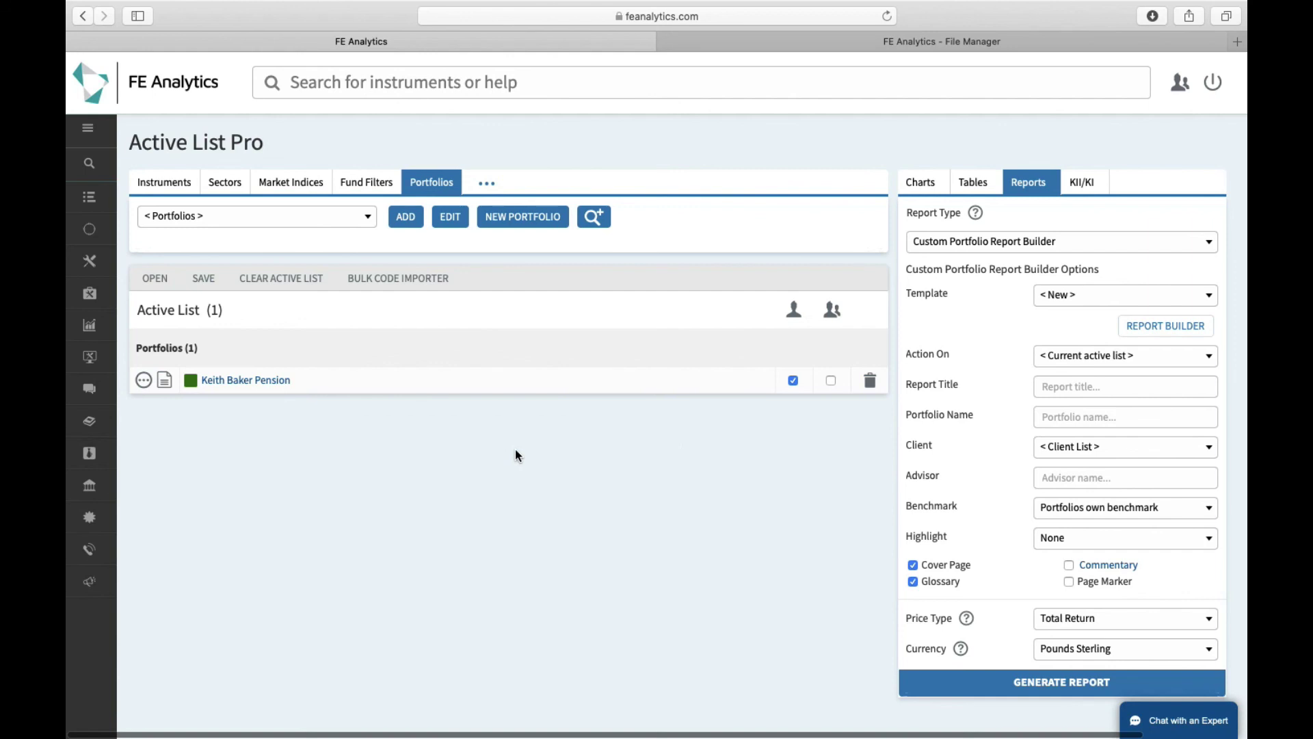
Open Contact Us from the sidebar to show the Client Support Team's contact options
{"action": "mouse_move", "coordinate": [92, 550]}
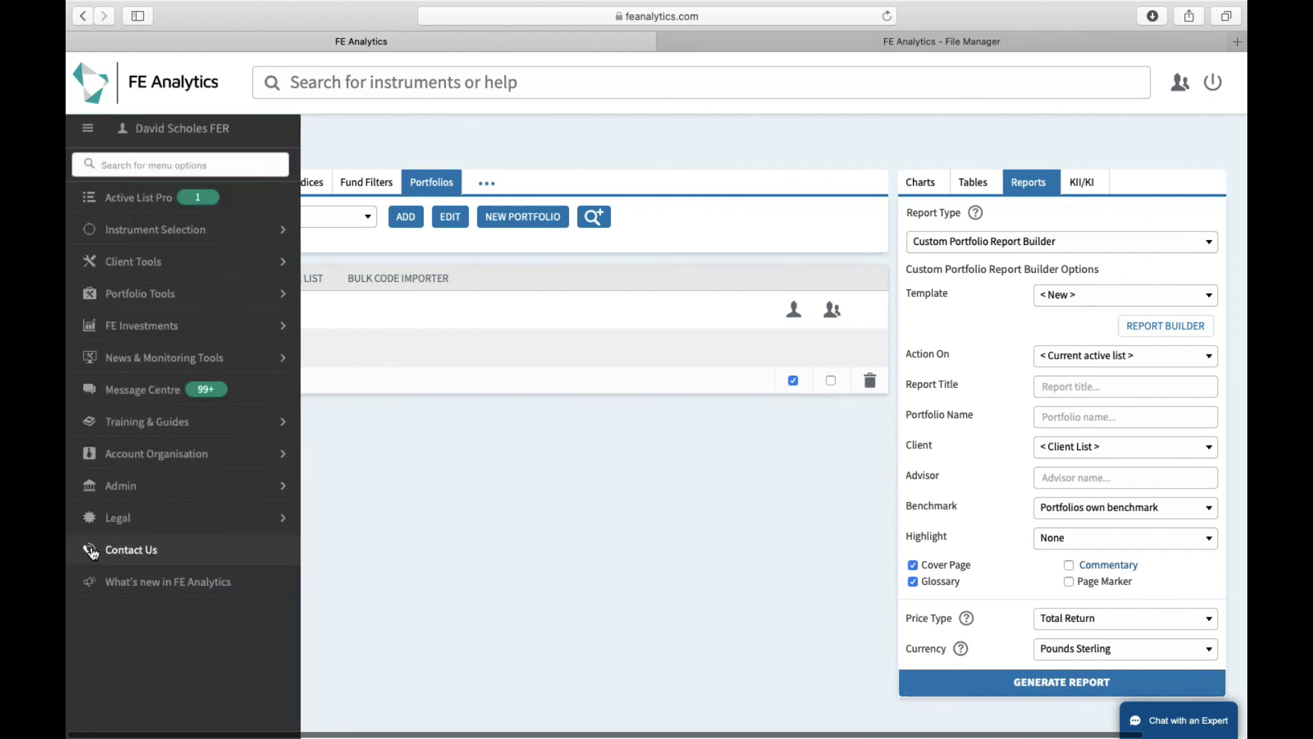
{"action": "left_click", "coordinate": [144, 548]}
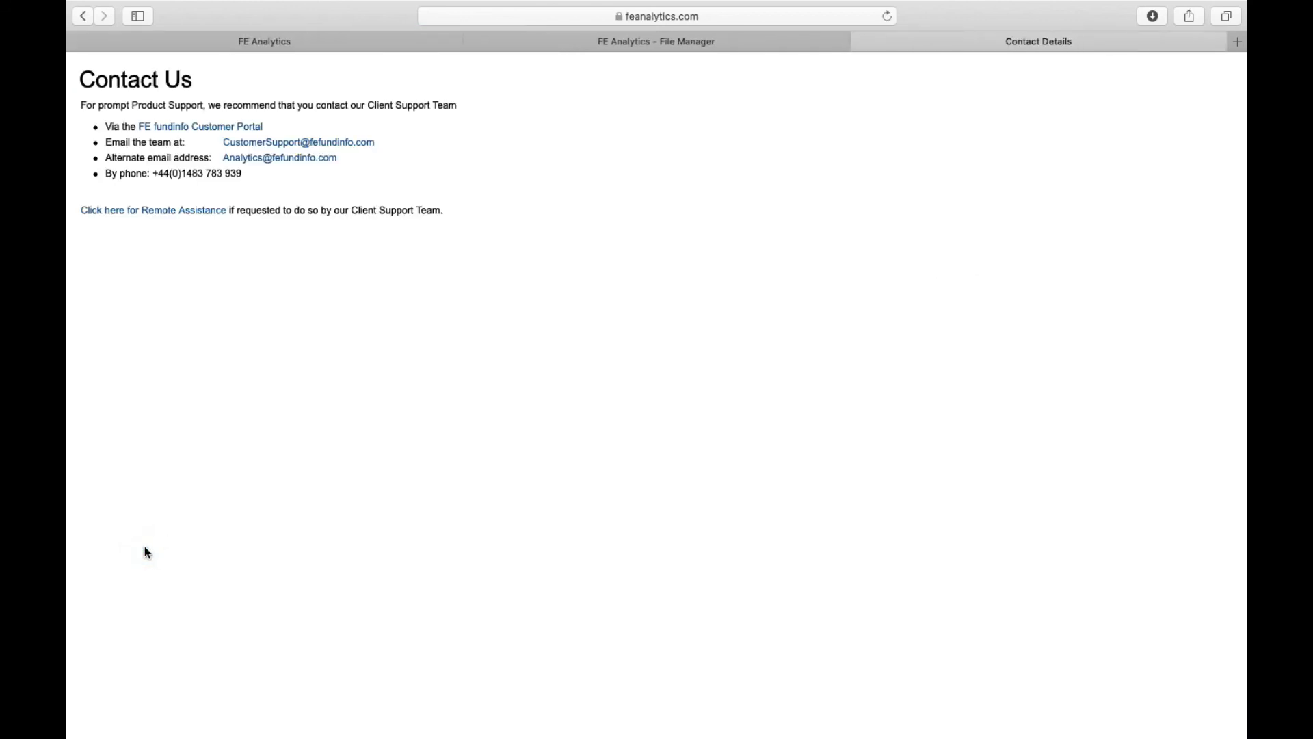